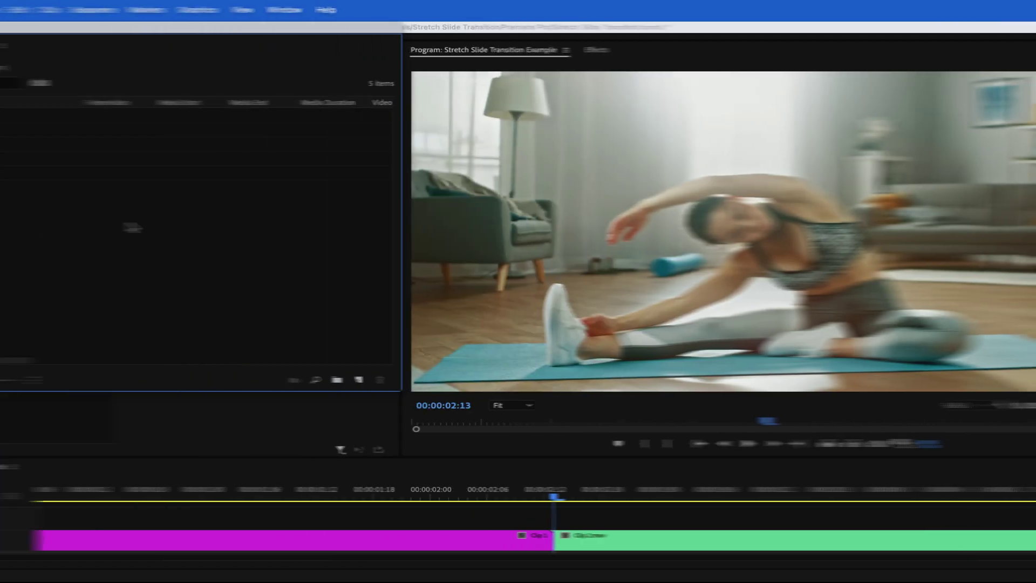
Step: Create a new Adjustment Layer item in the Project panel with its default settings
right_click(398, 256)
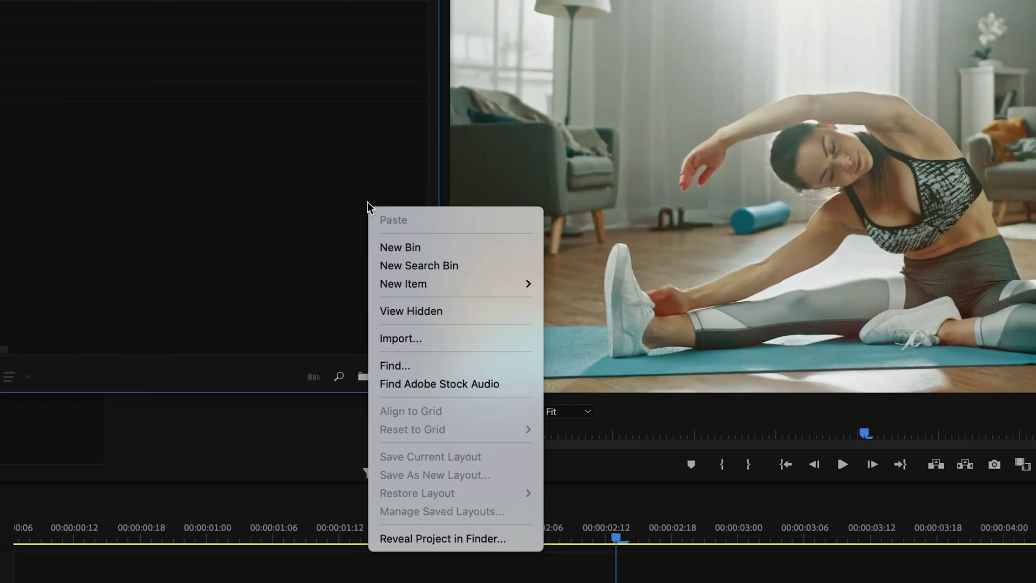
mouse_move(483, 314)
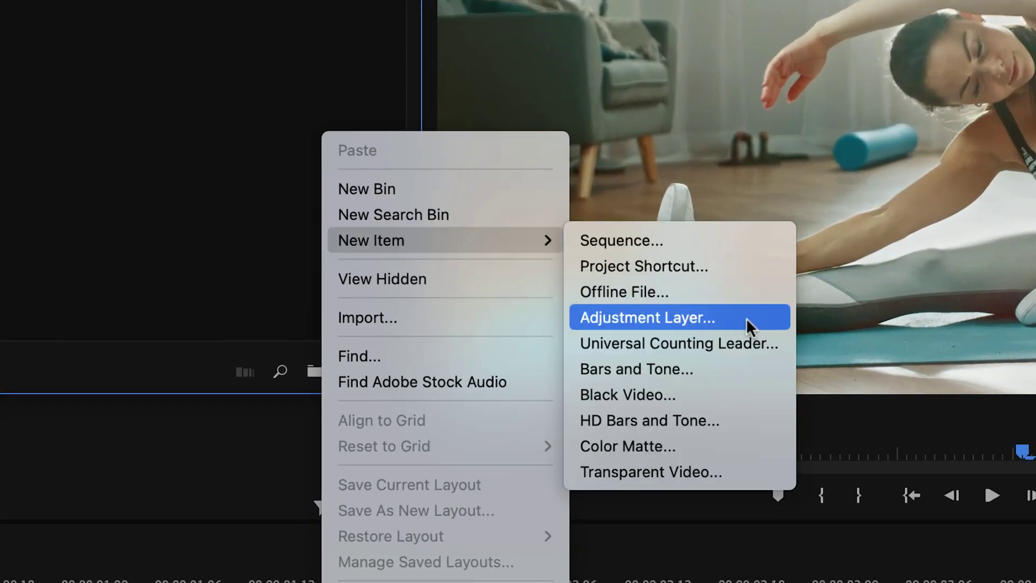
click(746, 318)
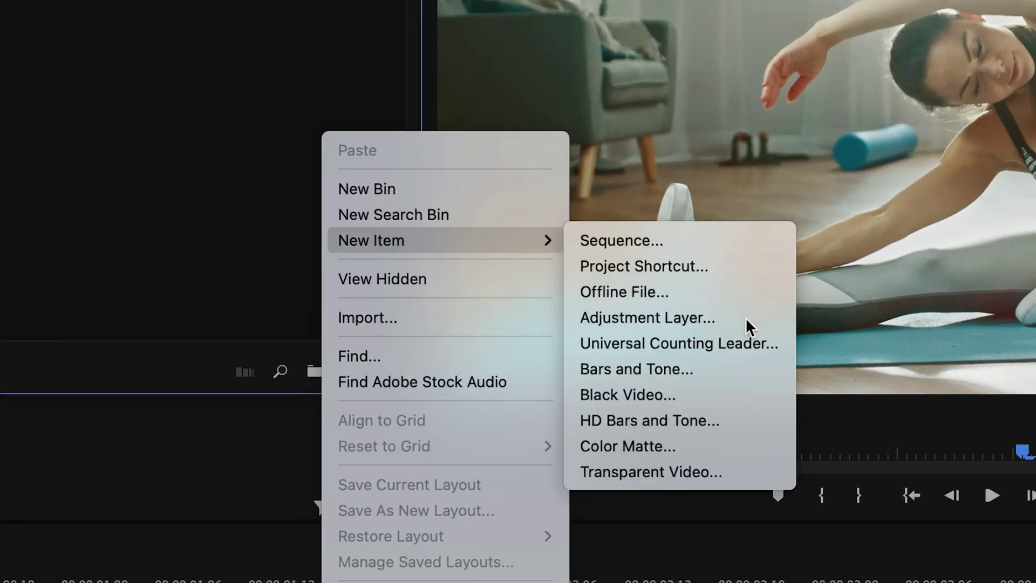
click(721, 370)
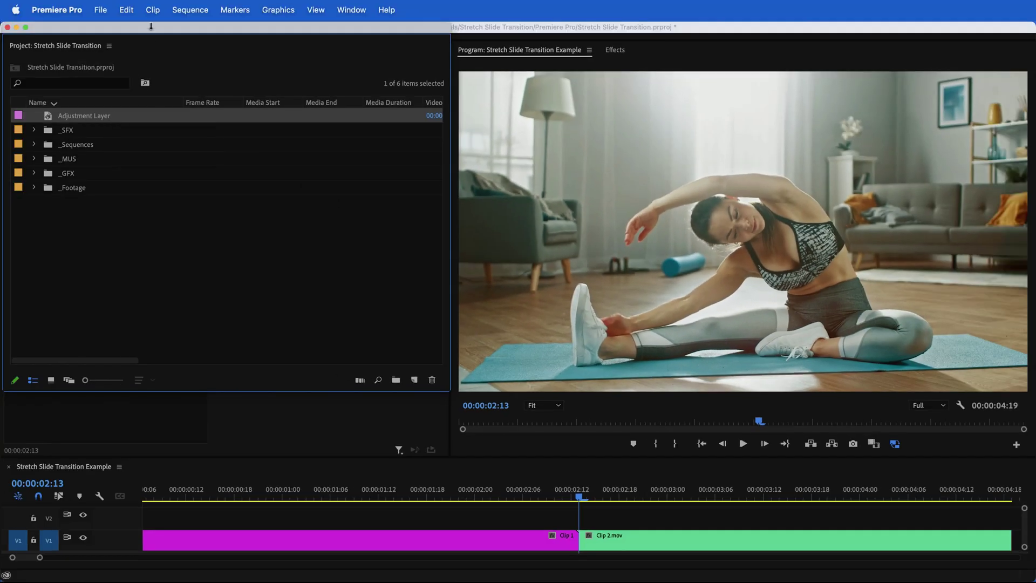
click(154, 9)
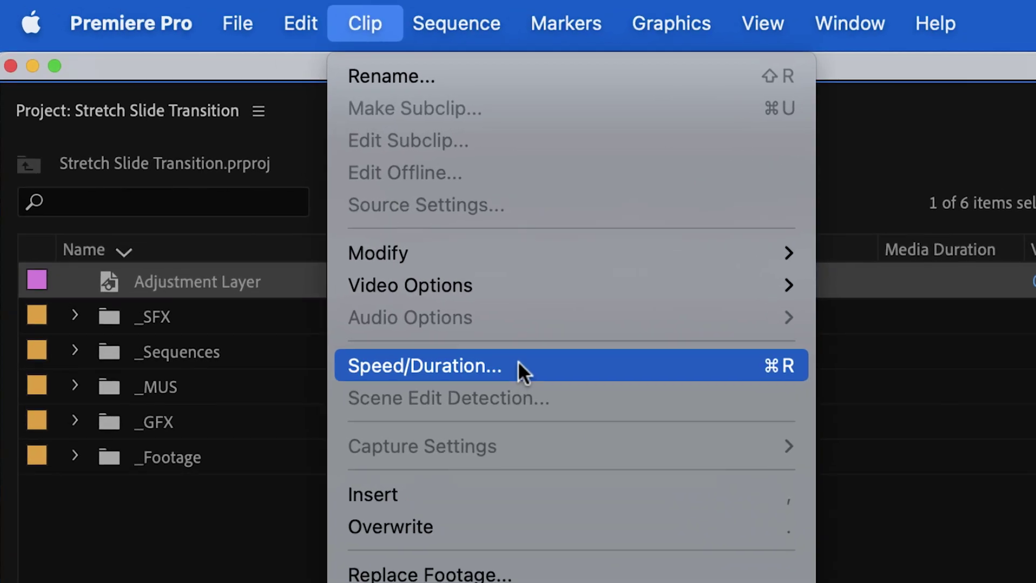
Step: In Speed/Duration, shorten the adjustment layer from 00:00:04:23 to 00:00:01:23
click(785, 372)
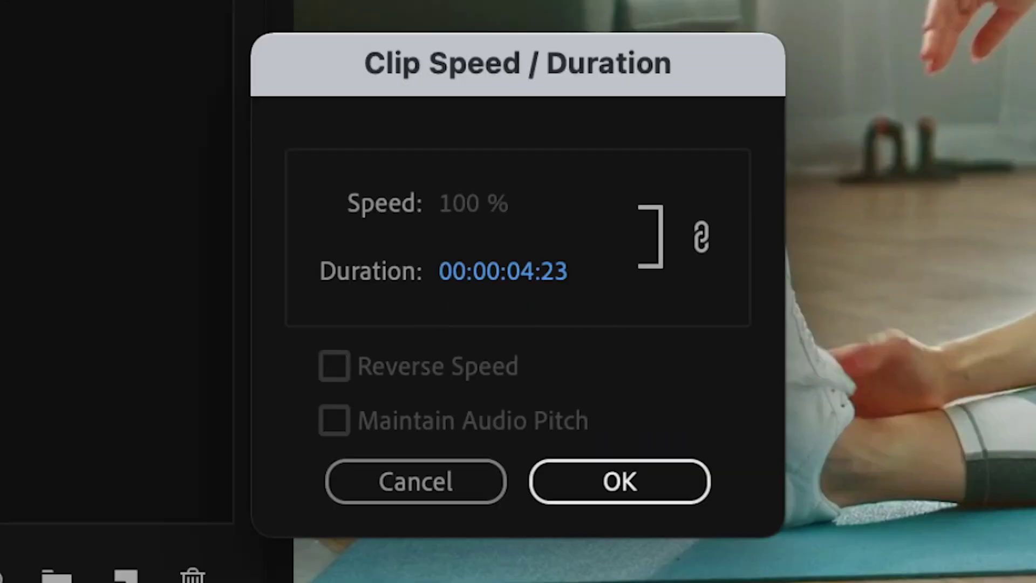
click(454, 299)
double_click(457, 277)
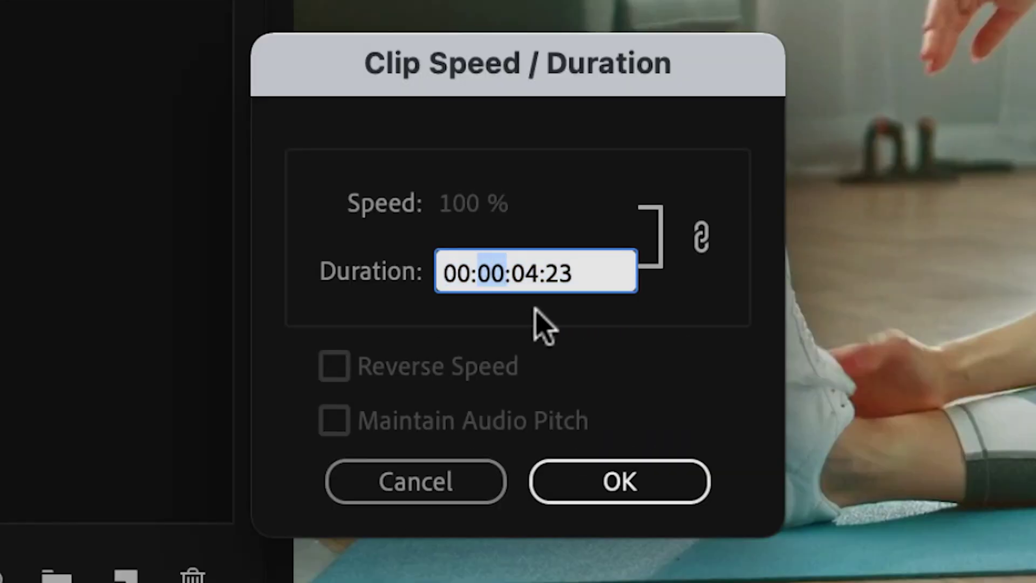
double_click(526, 275)
double_click(561, 275)
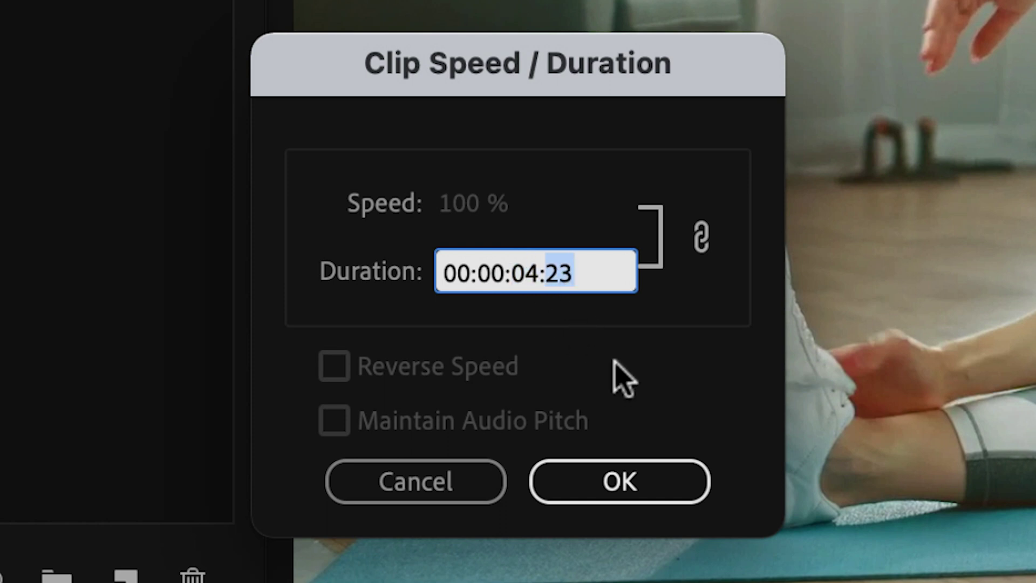
key(Left)
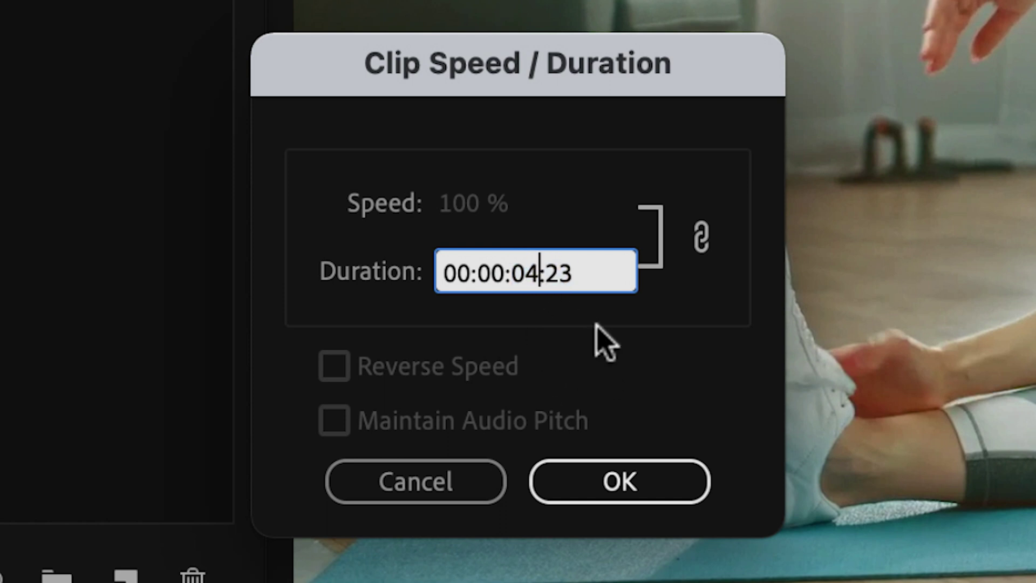
key(BackSpace)
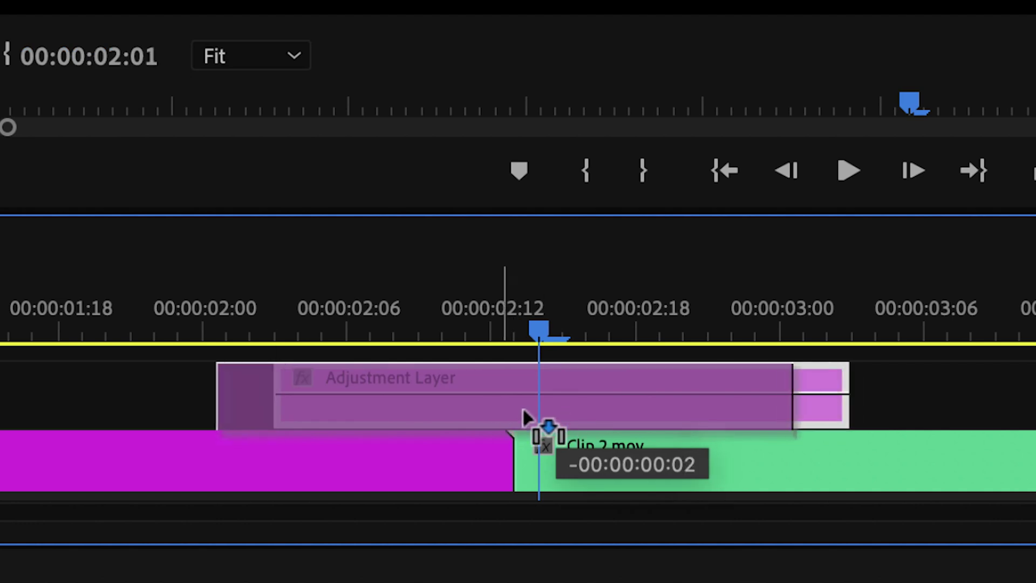
Step: Place the adjustment layer on V2 at the sequence start and mark its 00:00:00:12 midpoint
drag(522, 410, 513, 411)
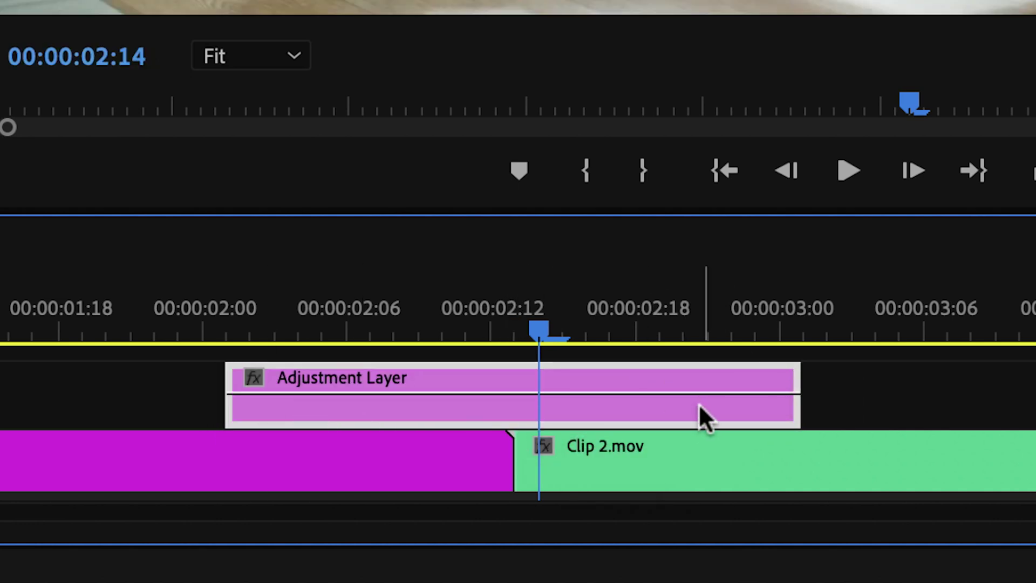
drag(698, 403, 524, 440)
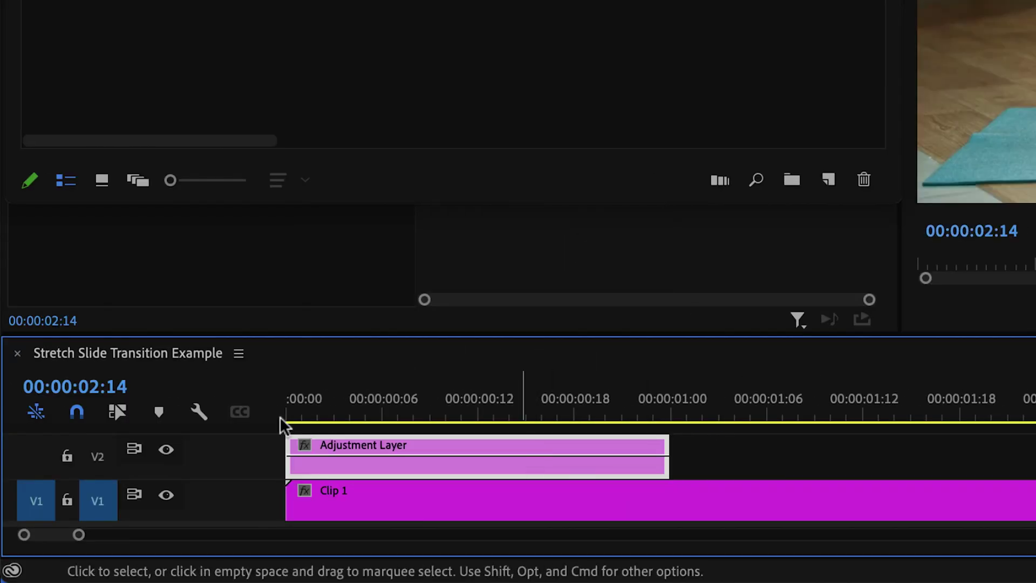
drag(697, 386, 670, 415)
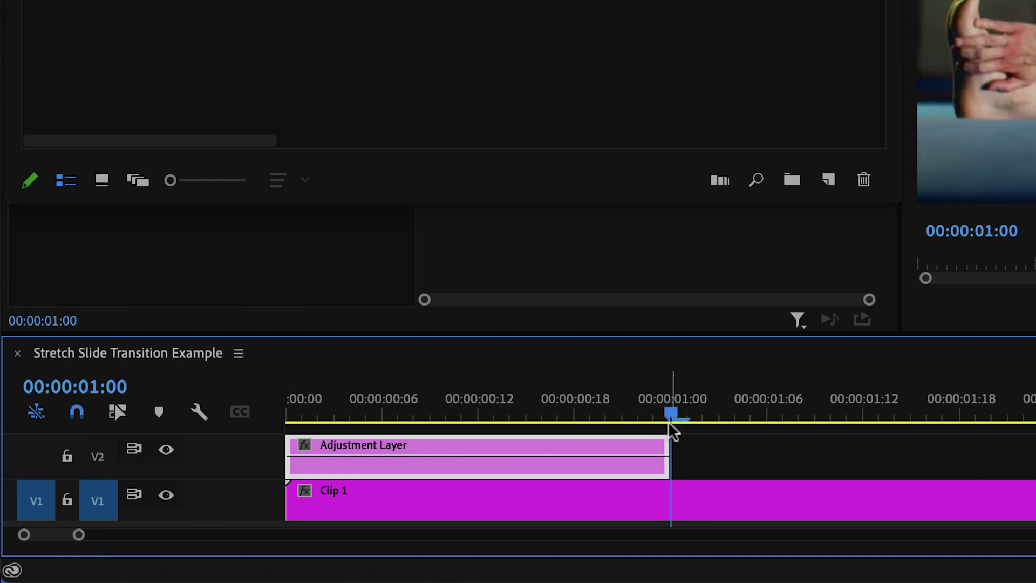
drag(672, 416, 478, 436)
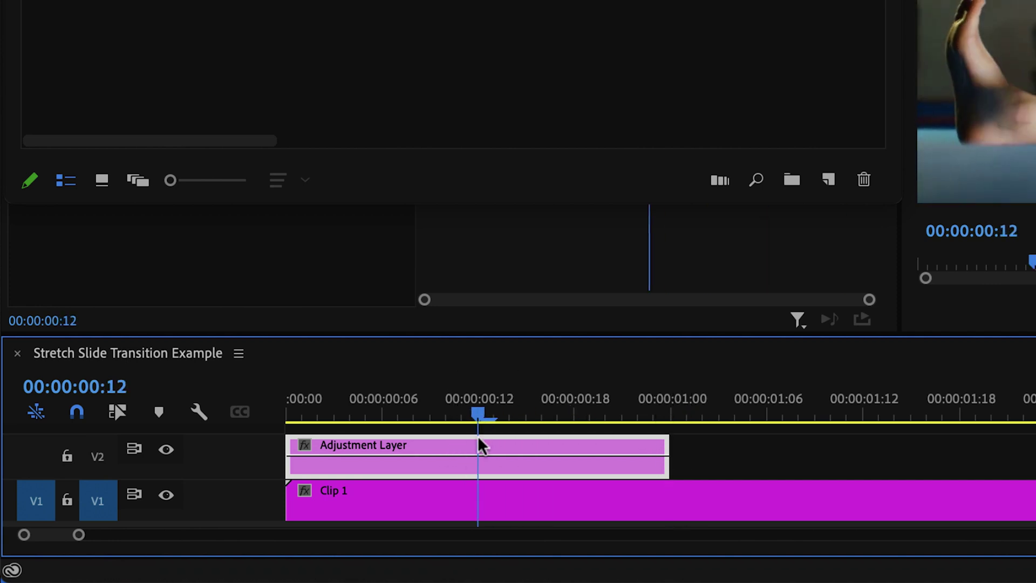
key(m)
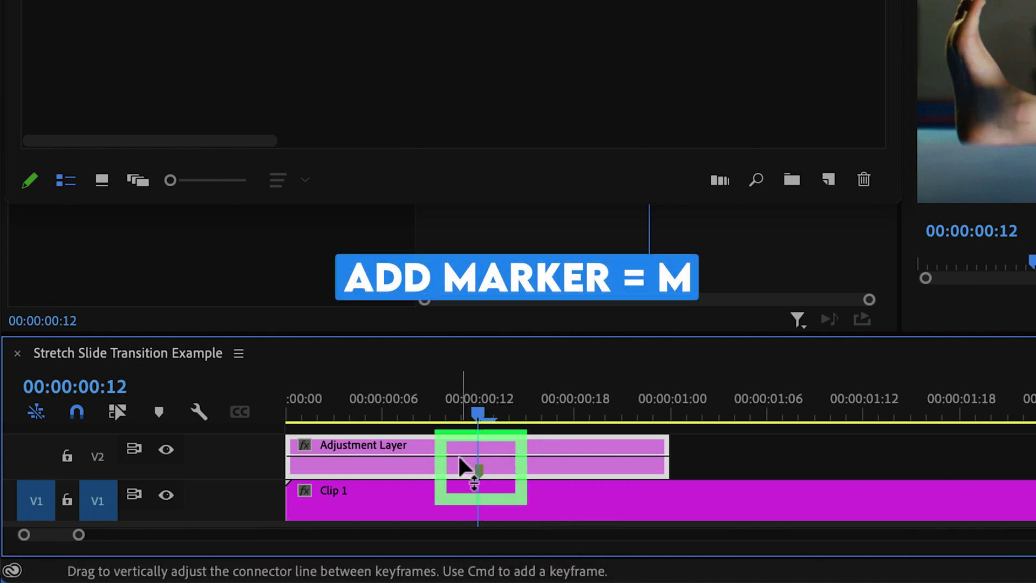
Step: Center the layer's midpoint marker on the Clip 1 / Clip 2 cut and add a sequence marker there
drag(512, 474, 1035, 459)
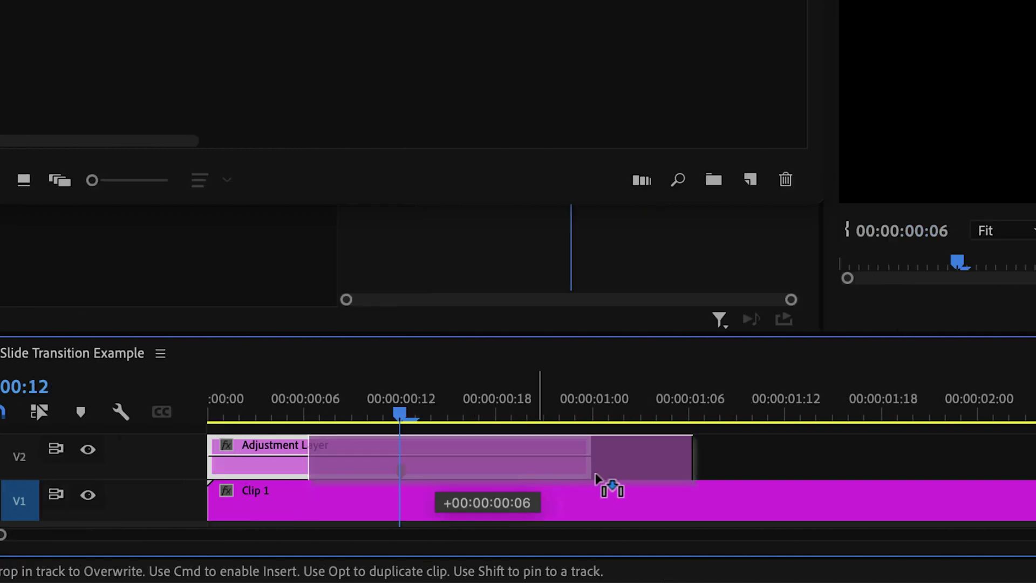
drag(530, 459, 515, 480)
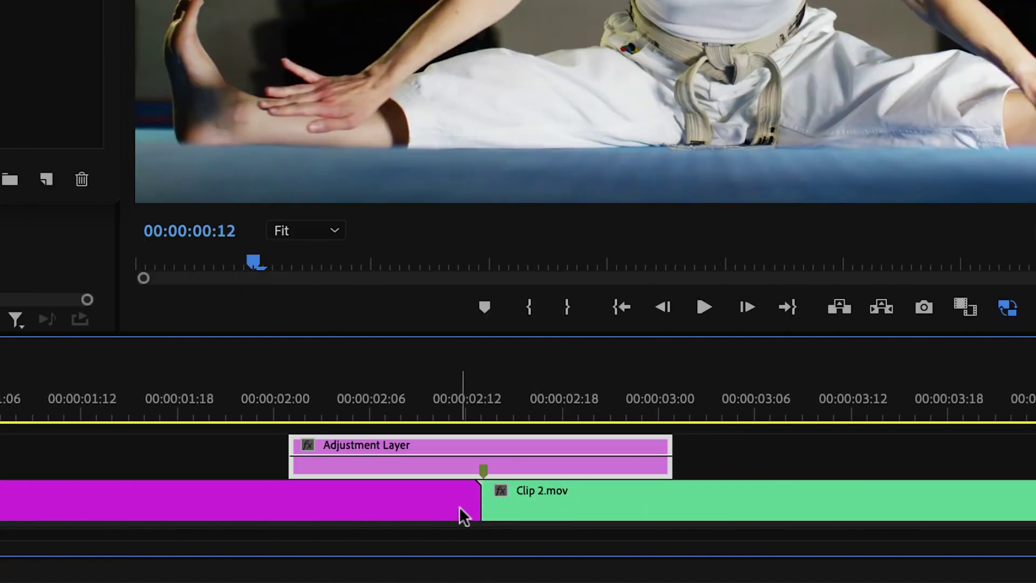
key(Down)
click(862, 461)
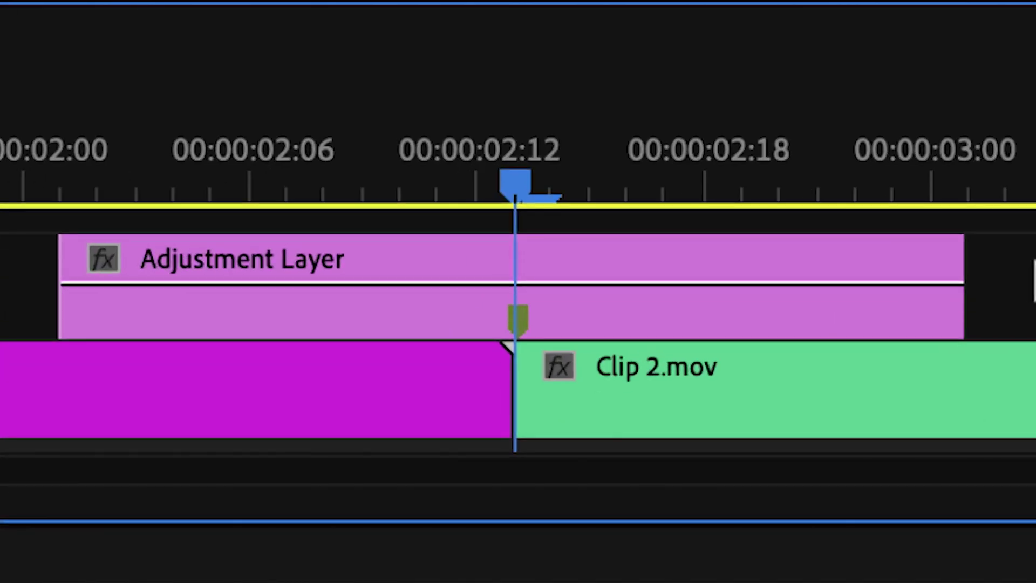
key(m)
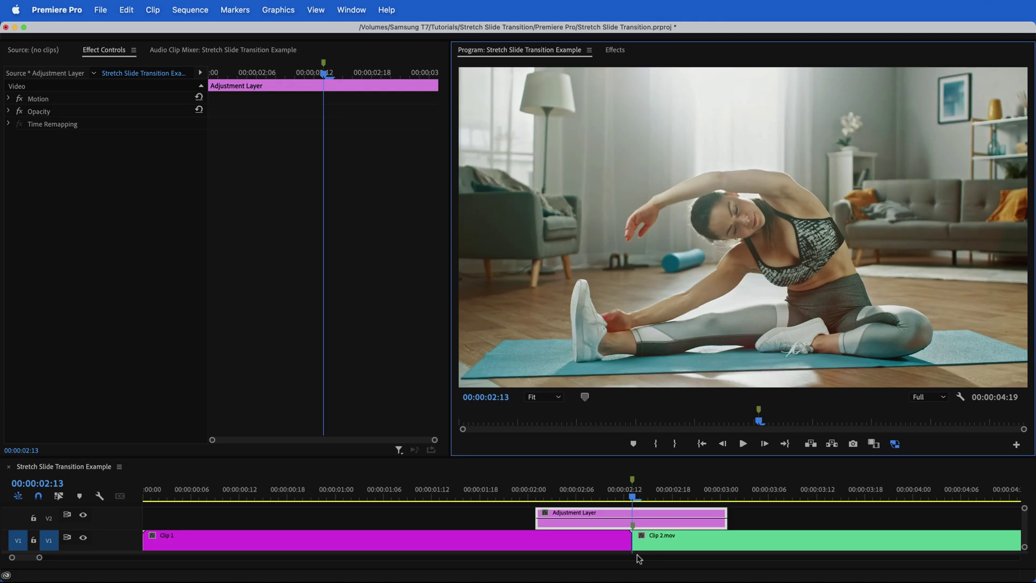
Step: Search Effects for 'offset', 'transform' and 'direction' and apply each to the adjustment layer
key(shift+7)
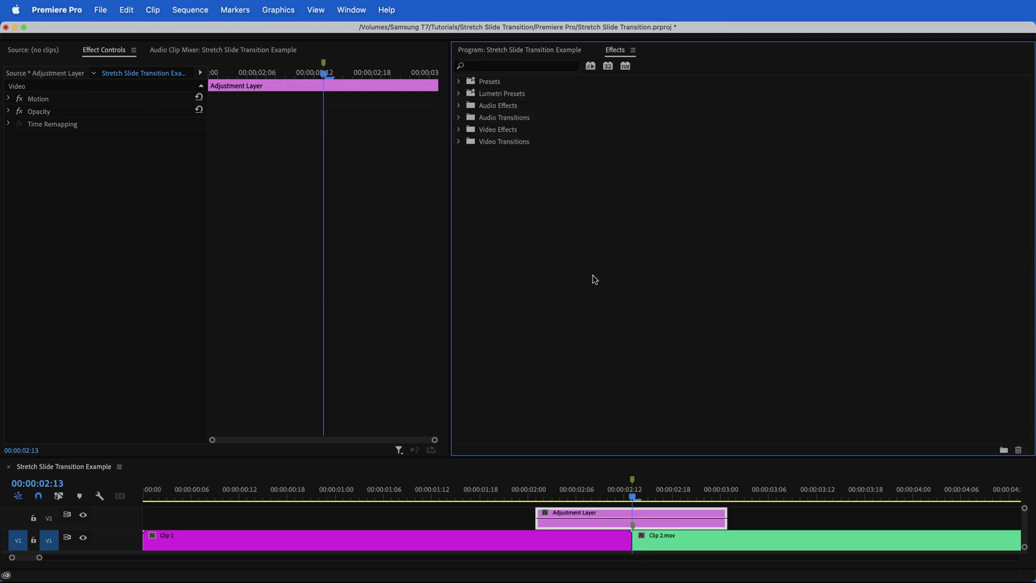
click(491, 67)
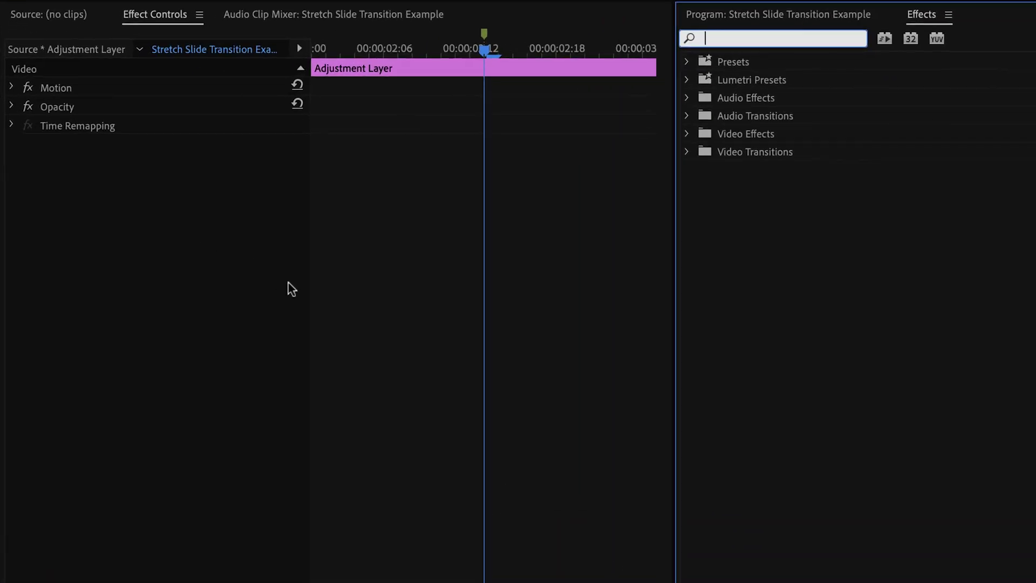
text(offset)
drag(750, 169, 496, 220)
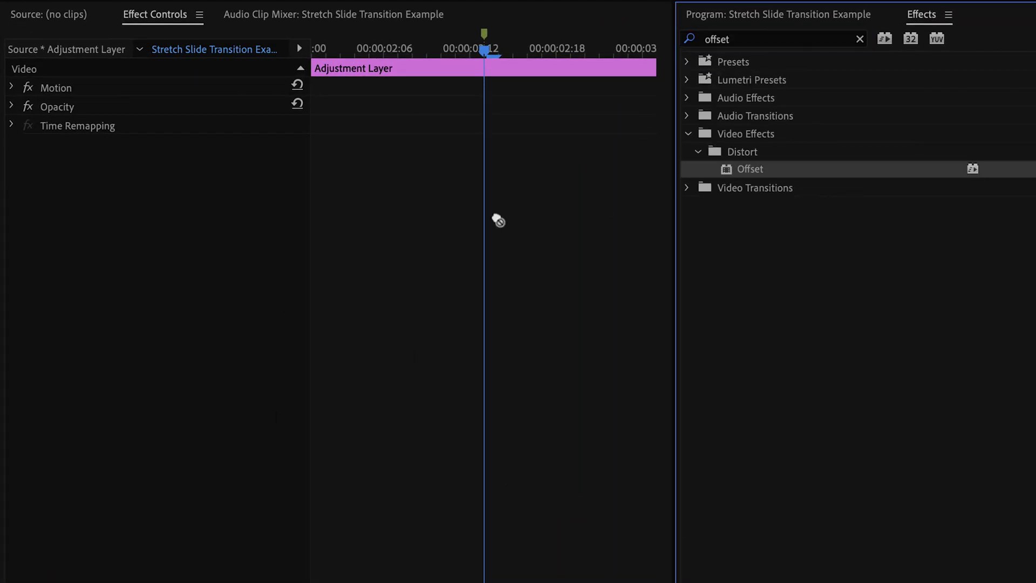
drag(115, 176, 116, 178)
key(shift+f)
text(transform)
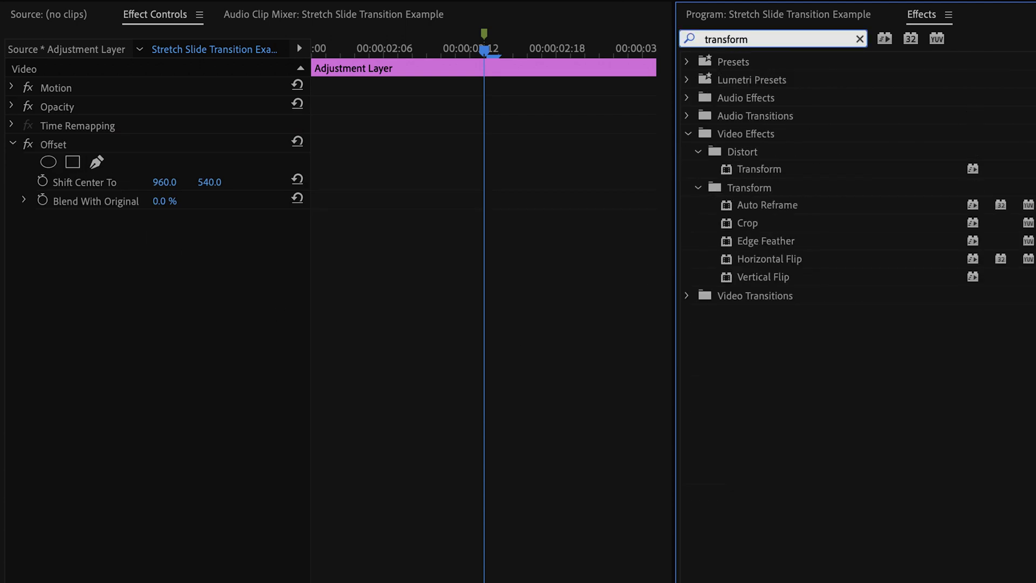
double_click(728, 172)
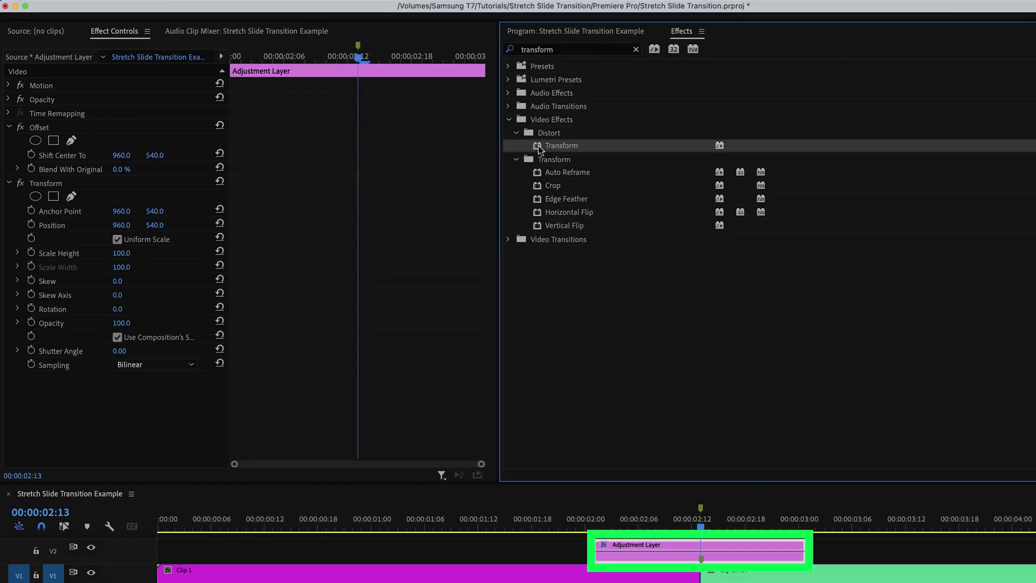
key(shift+f)
text(dir)
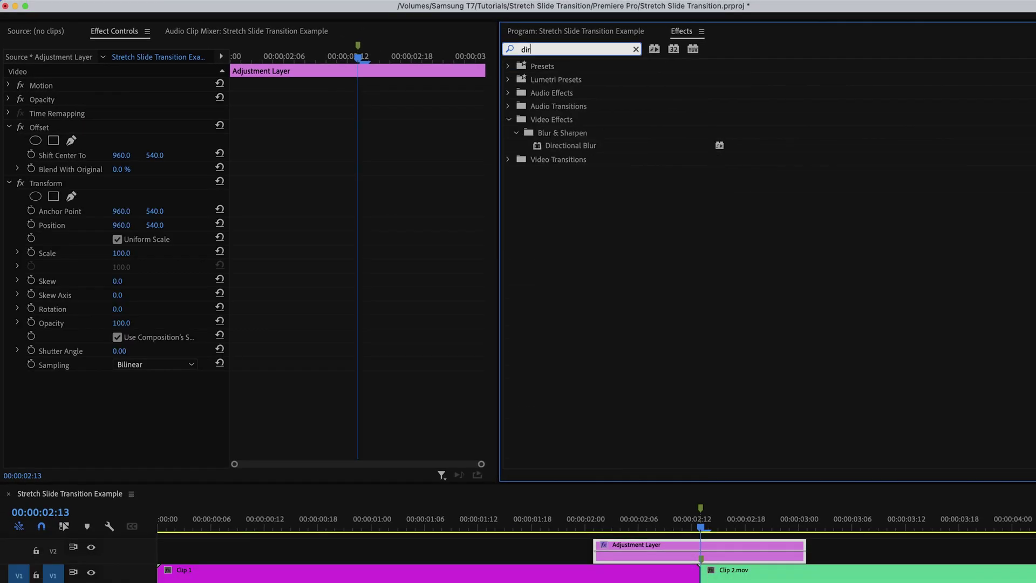
text(ection)
double_click(537, 146)
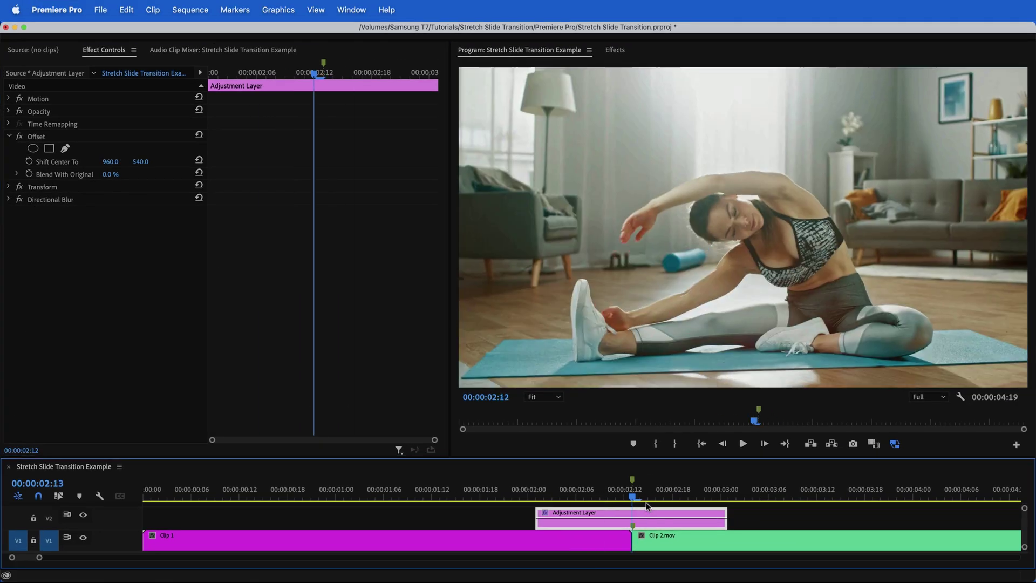
Step: Set a starting Shift Center To keyframe and extend the adjustment layer by one frame
drag(647, 505, 536, 518)
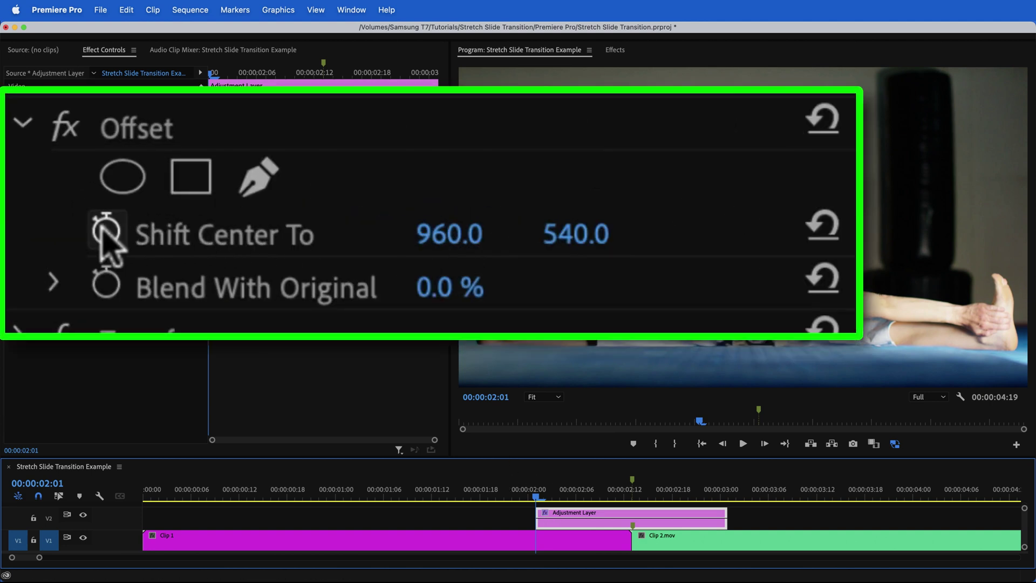
click(29, 161)
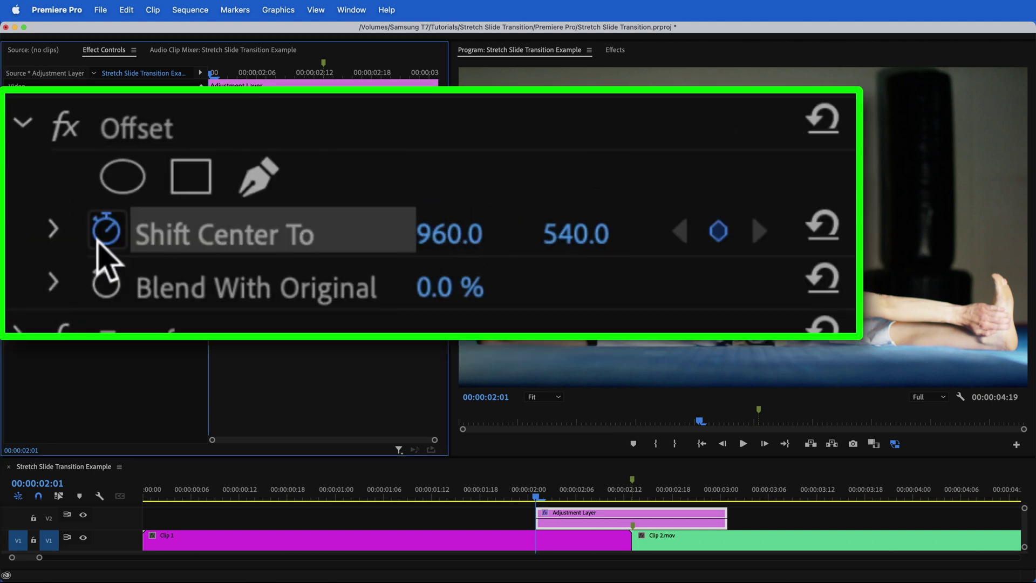
drag(212, 73, 436, 103)
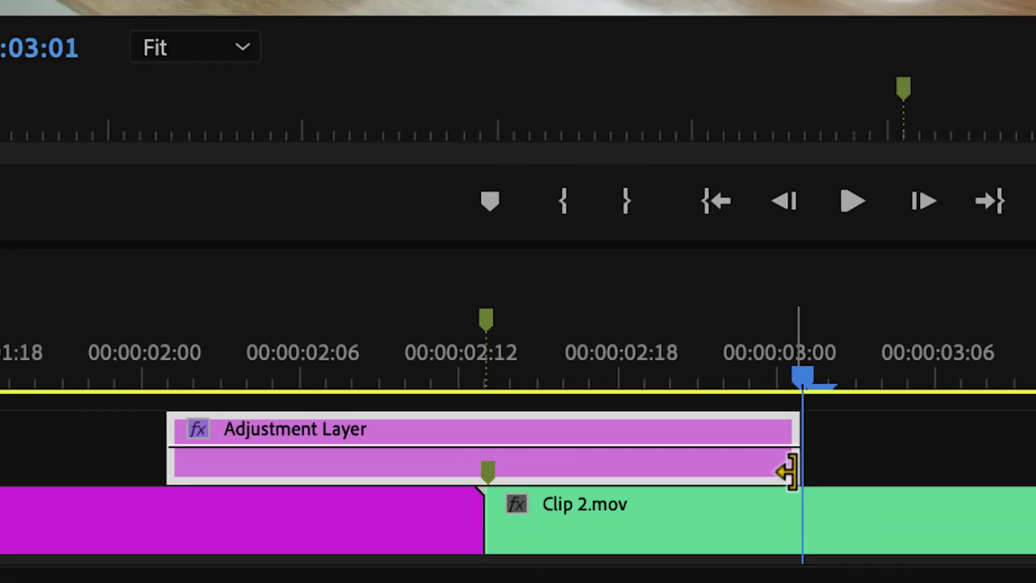
drag(723, 525, 728, 525)
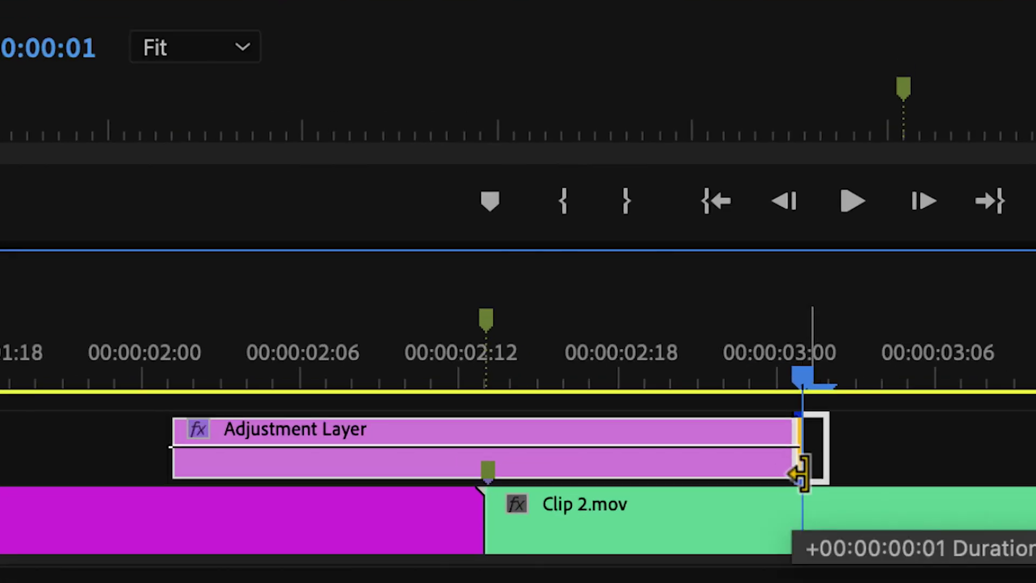
drag(810, 473, 807, 472)
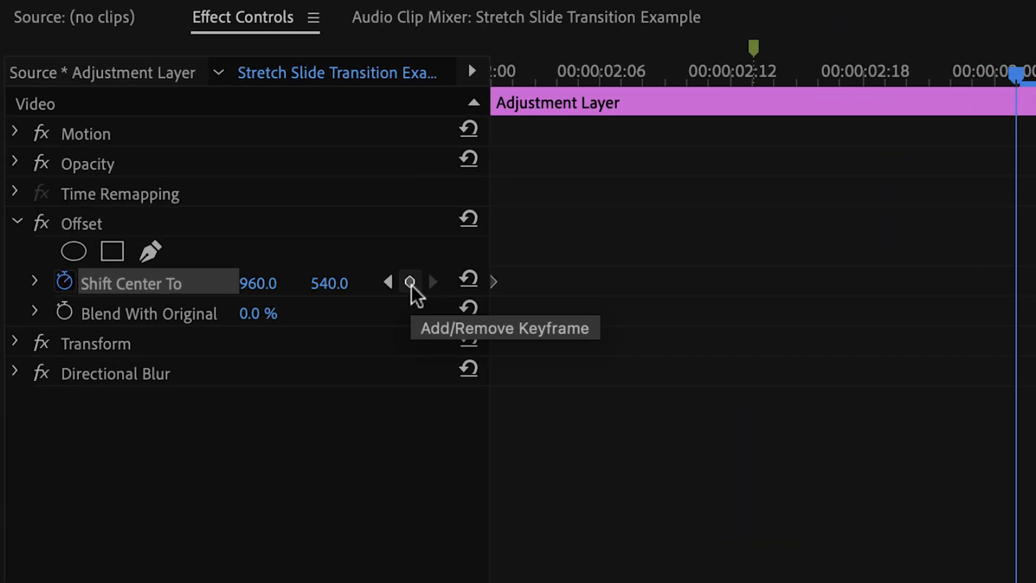
Step: Add a Shift Center To keyframe at 00:00:03:01 with X raised to 2881.0
click(410, 282)
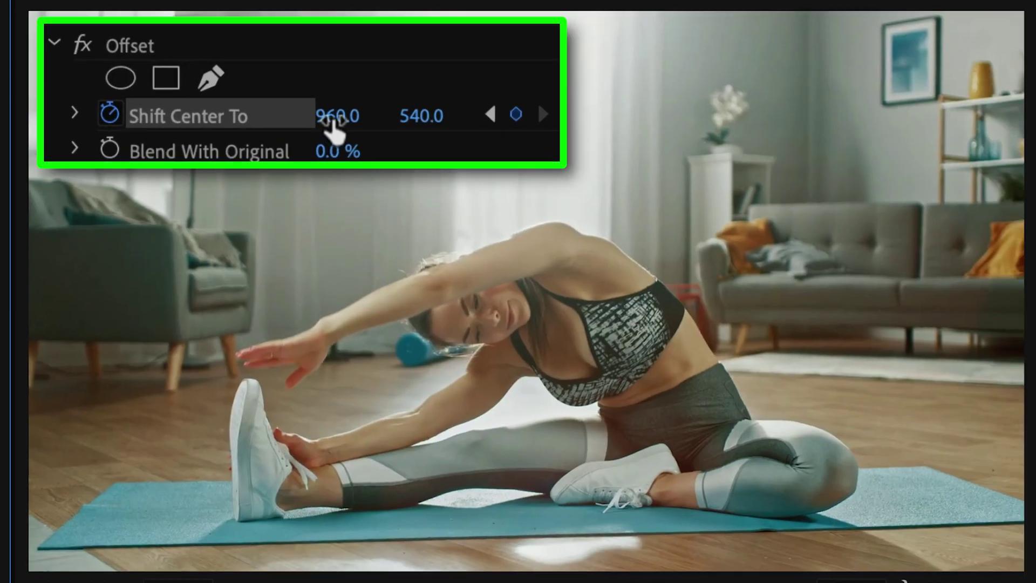
drag(333, 125, 1035, 125)
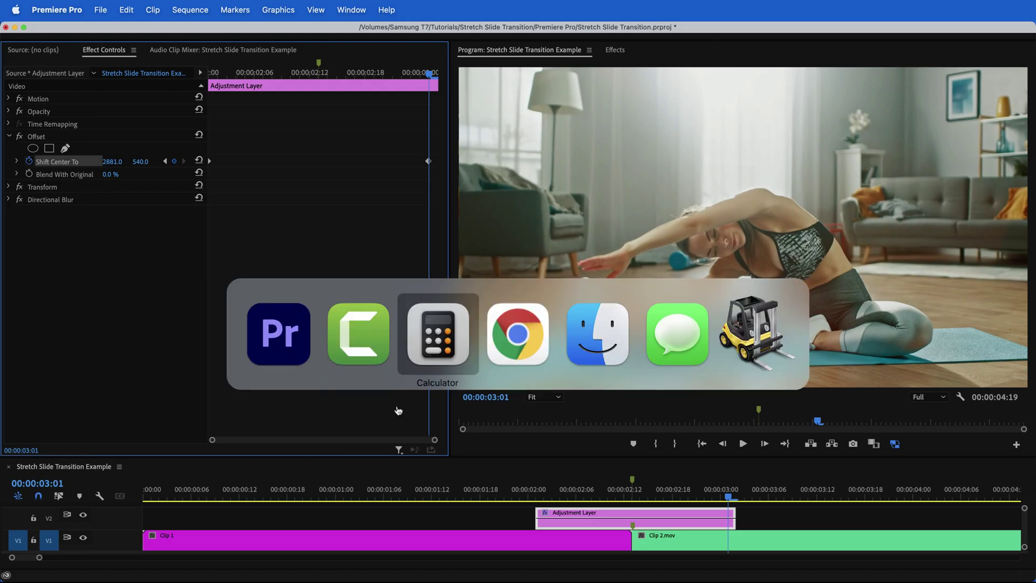
key(super+Tab)
Step: Check the 1920 sequence frame width and compute 960 + 1920 = 2880 in Calculator
click(192, 9)
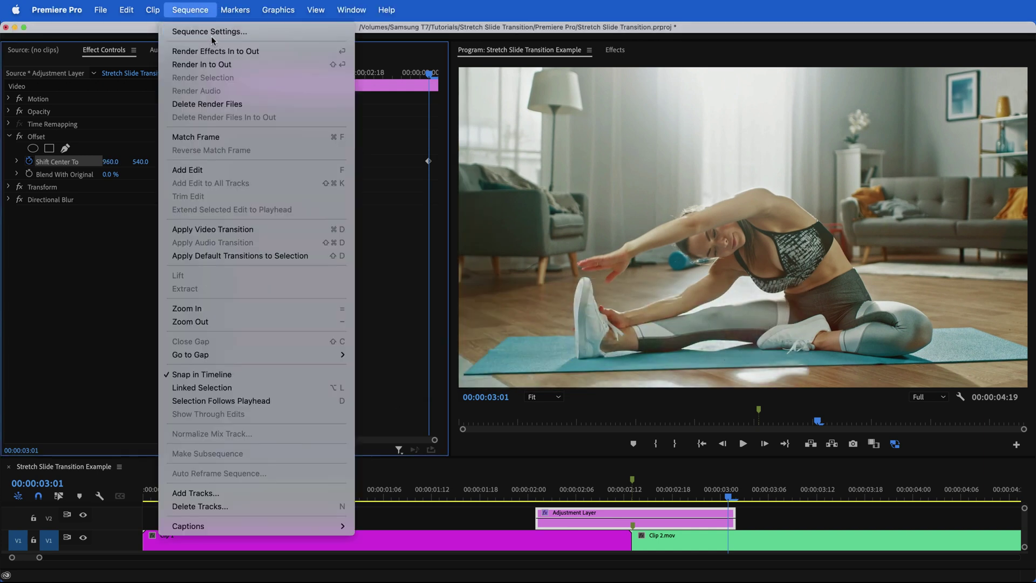
click(212, 28)
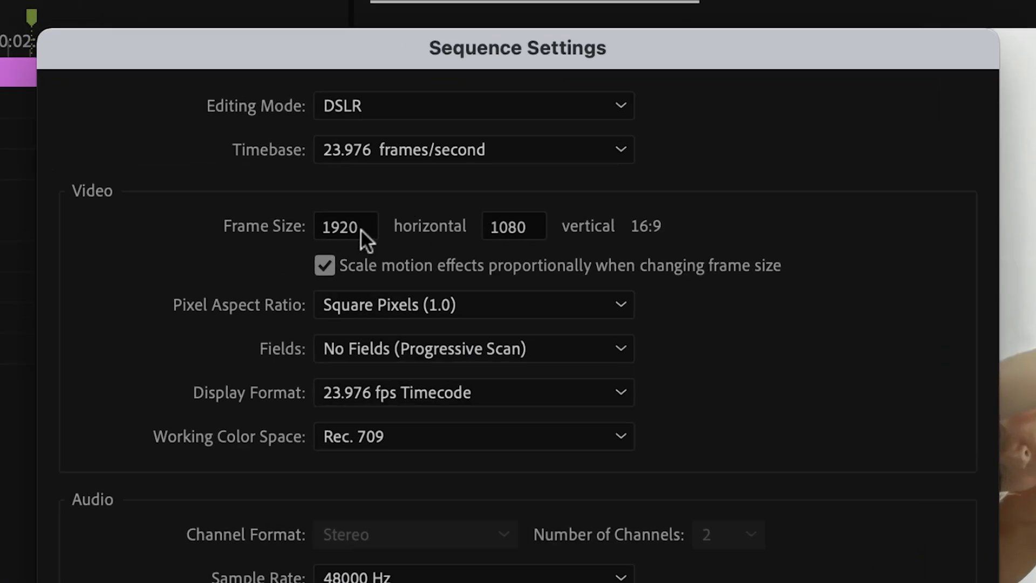
click(361, 228)
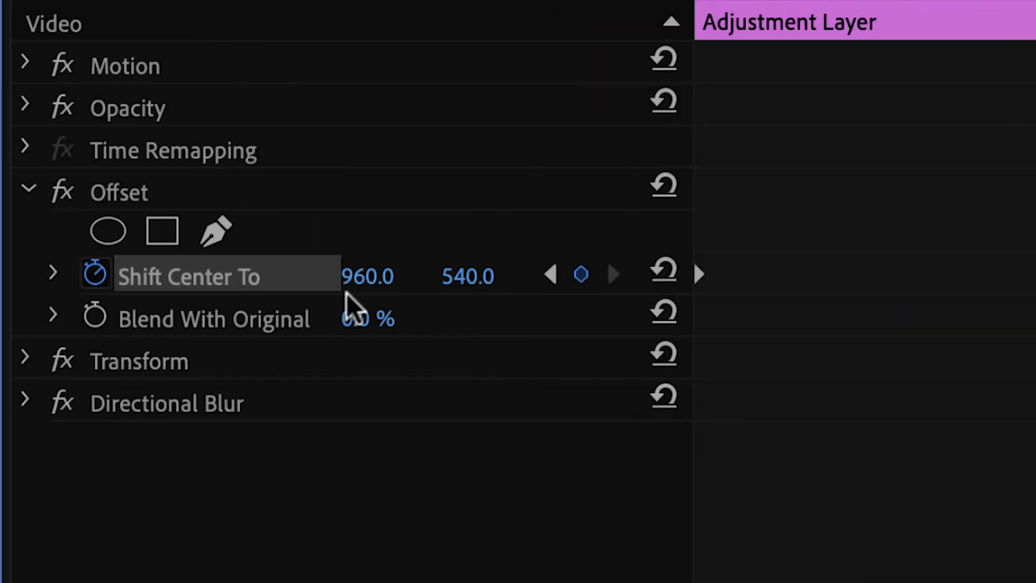
click(367, 277)
key(super+Tab)
click(710, 427)
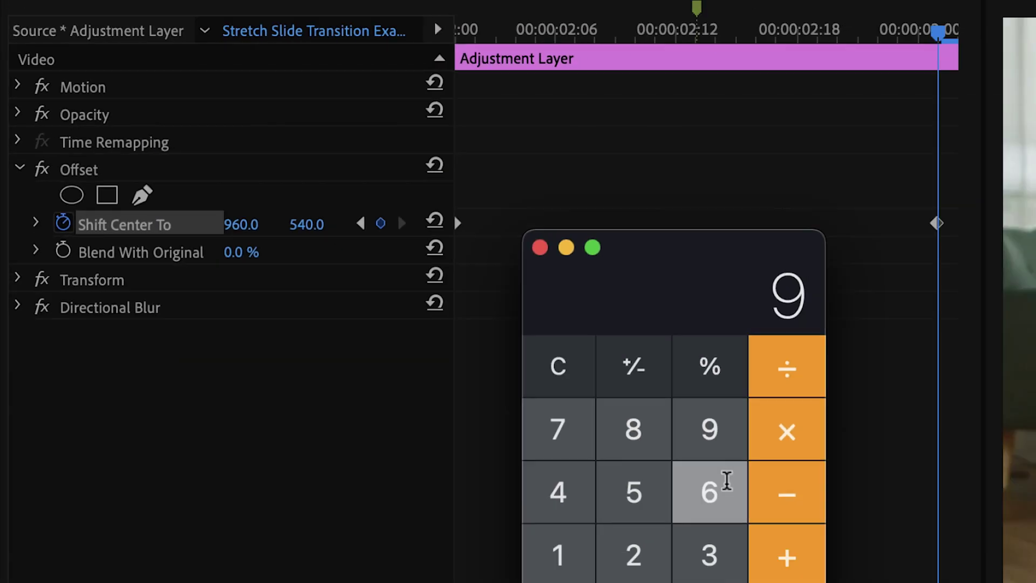
click(727, 481)
click(492, 497)
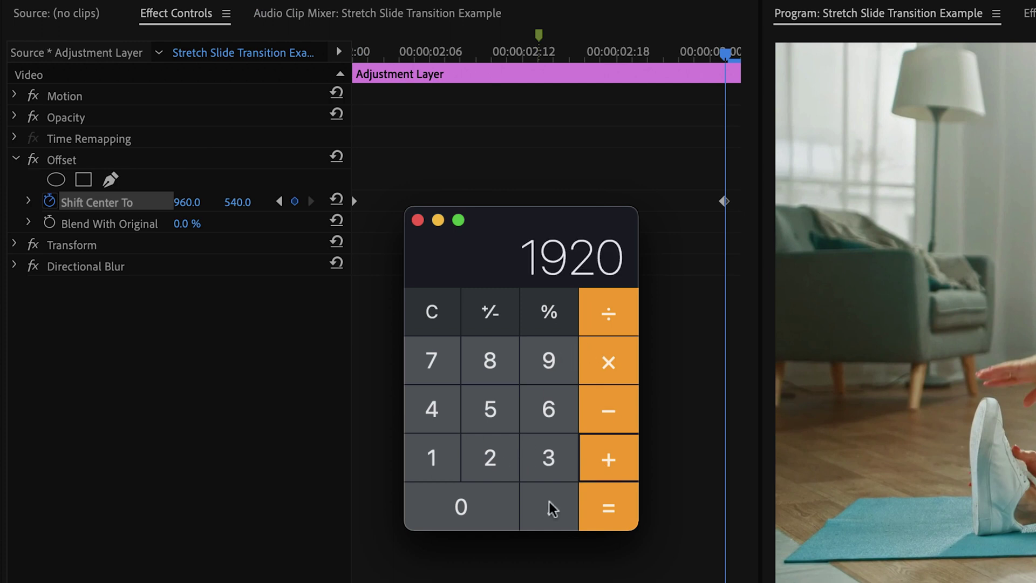
key(Return)
Step: Enter 2880 as the Shift Center To X value and move the playhead back
click(202, 202)
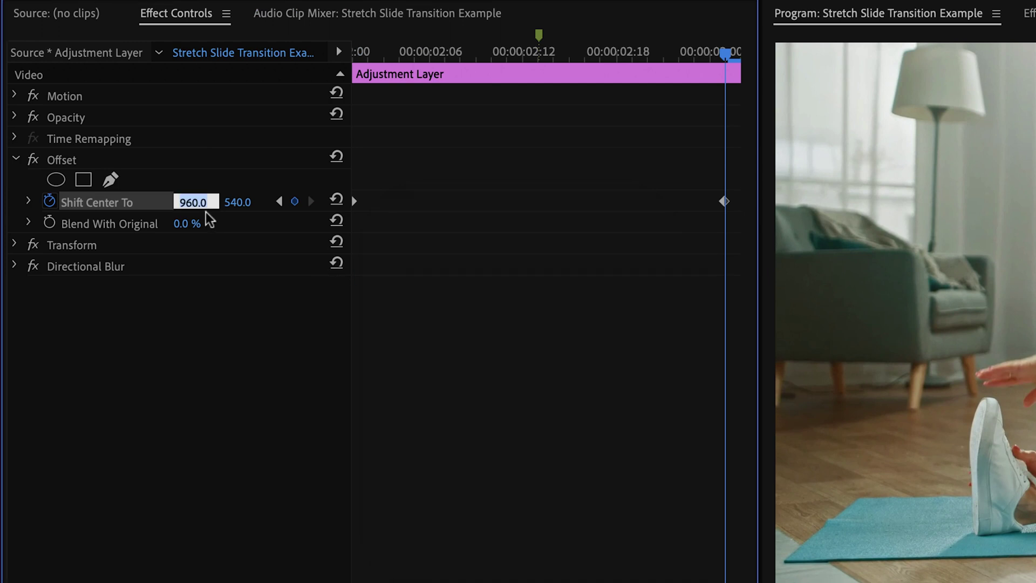
text(2880)
drag(539, 497, 634, 510)
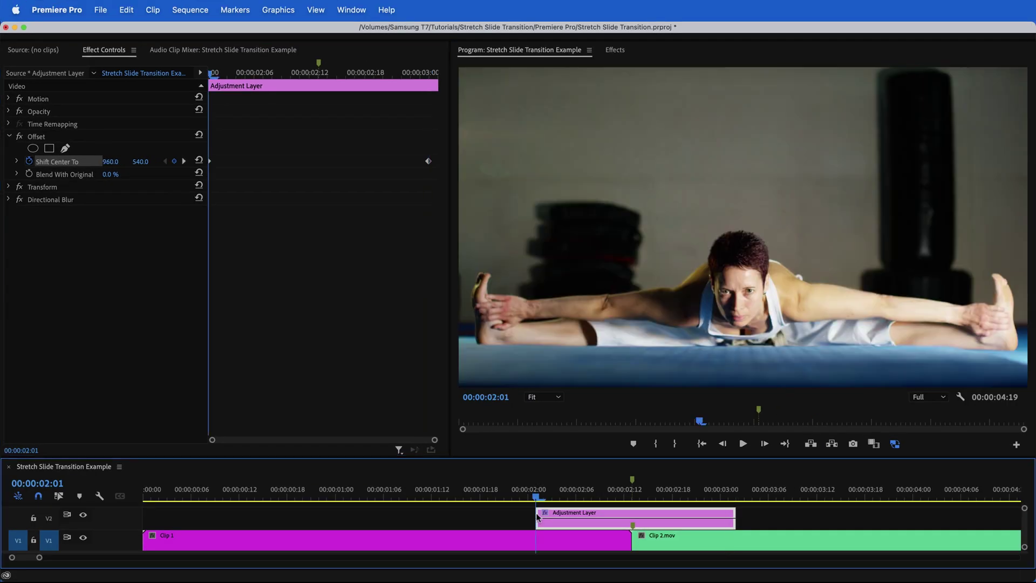
click(2, 159)
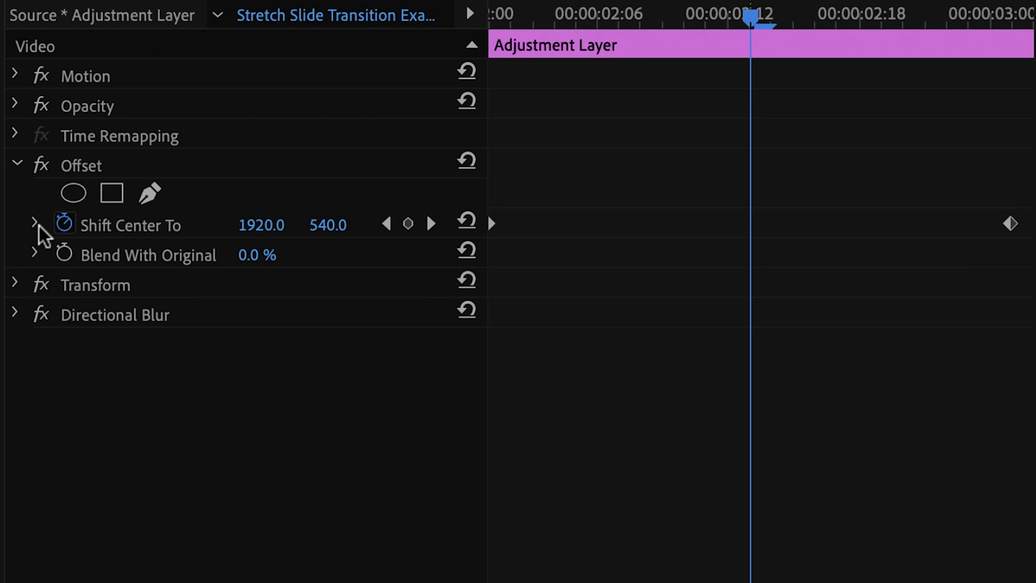
Step: Apply Ease In and Ease Out to both Shift Center To keyframes
click(35, 223)
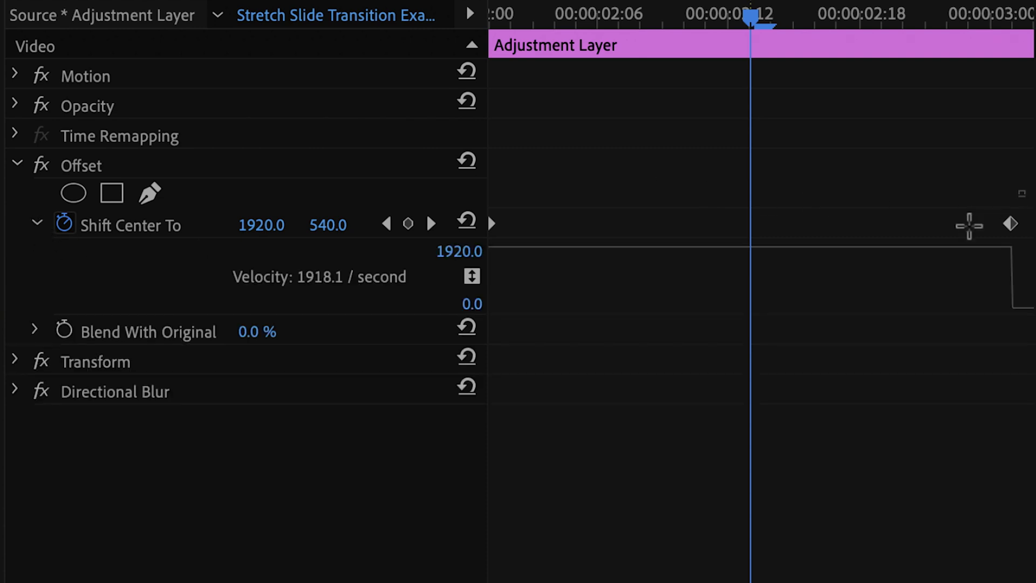
drag(1025, 190, 387, 331)
right_click(1010, 224)
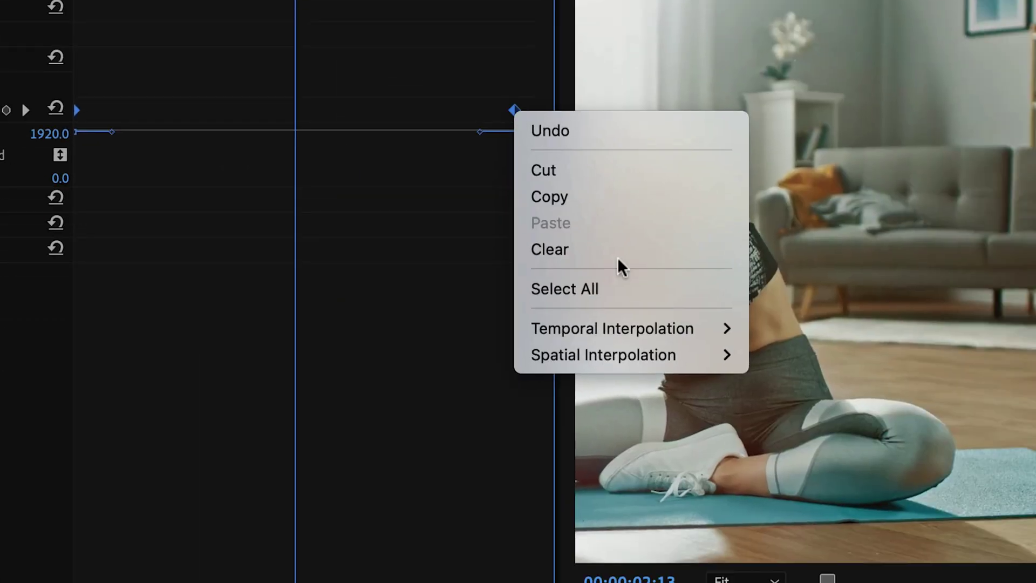
mouse_move(677, 338)
click(840, 473)
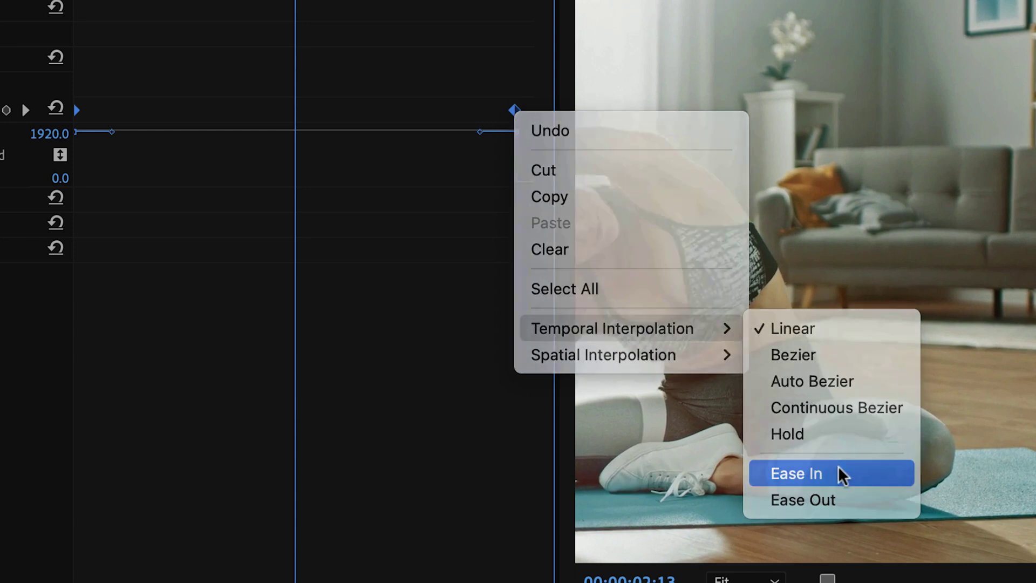
right_click(517, 104)
mouse_move(620, 326)
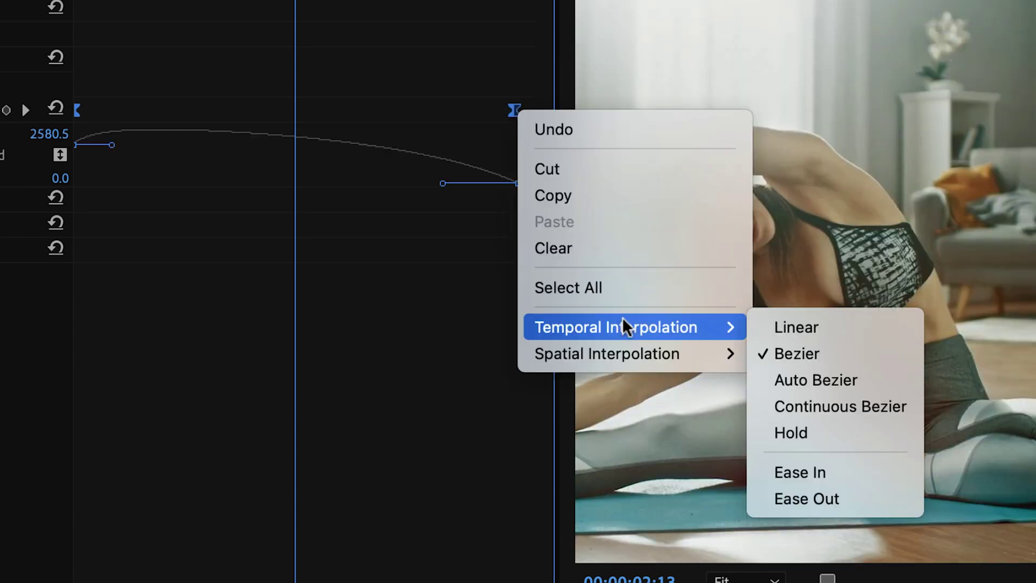
click(814, 495)
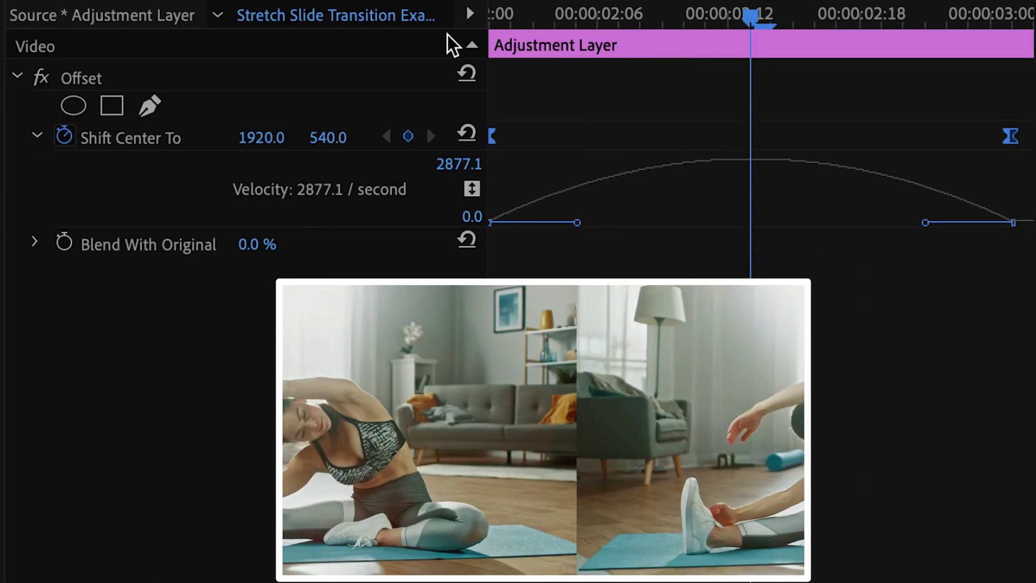
Step: Drag the speed-graph handles so the slide's speed peaks sharply mid-transition, previewing playback
key(space)
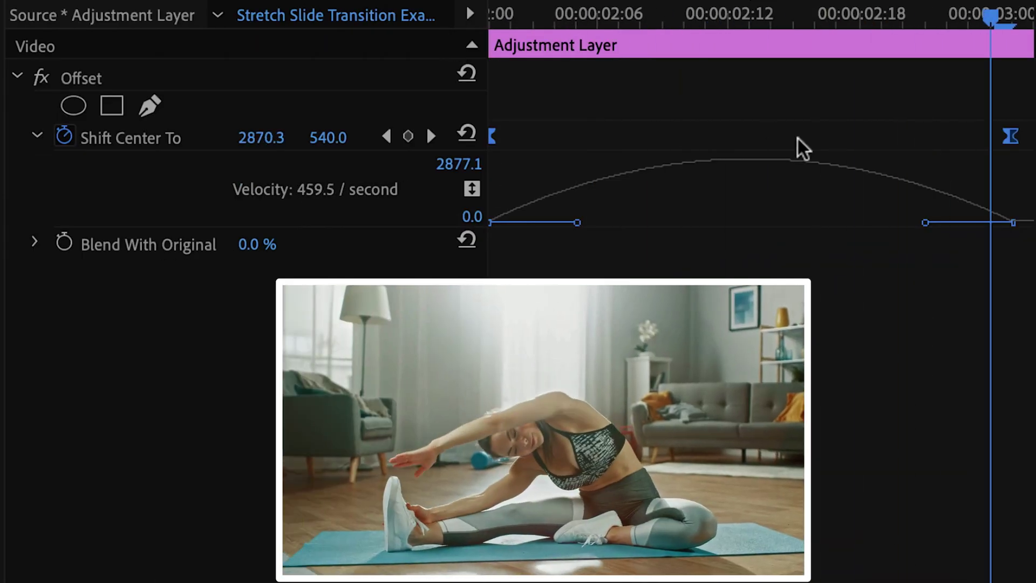
drag(927, 228, 748, 231)
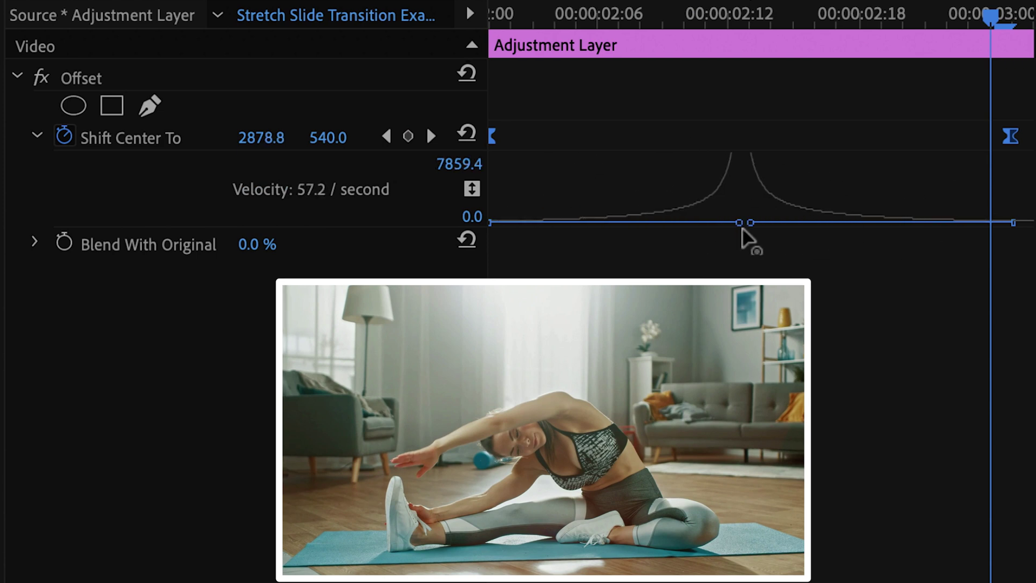
key(space)
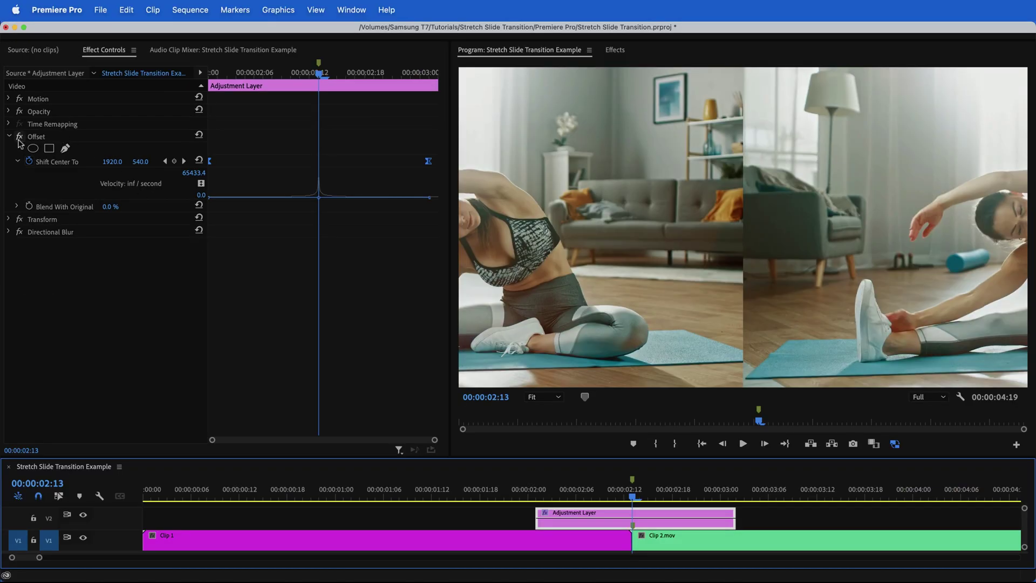
click(9, 136)
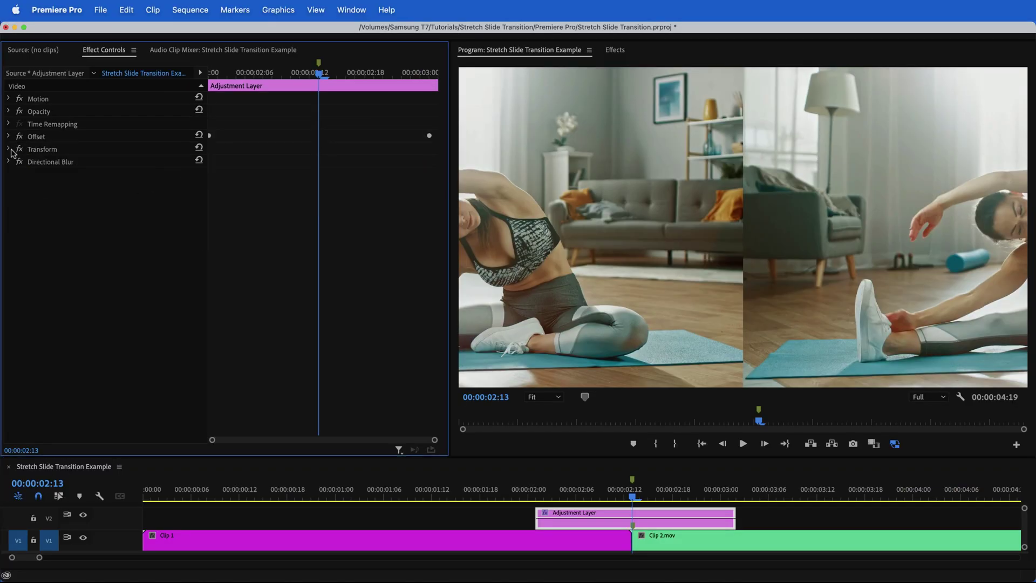
Step: Turn off uniform scale in Transform and keyframe Scale Width at 200 at the cut
click(8, 149)
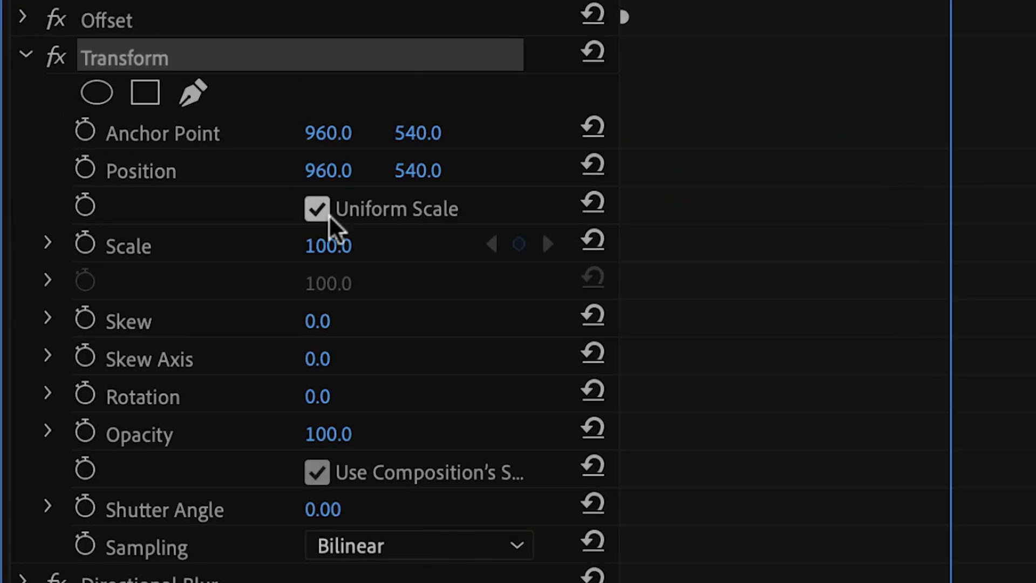
click(328, 226)
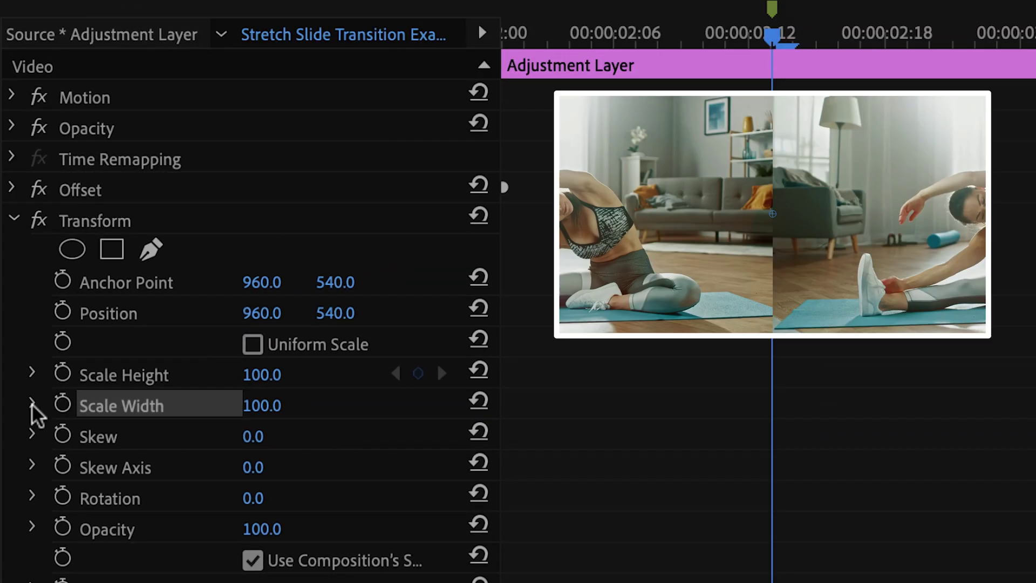
click(32, 404)
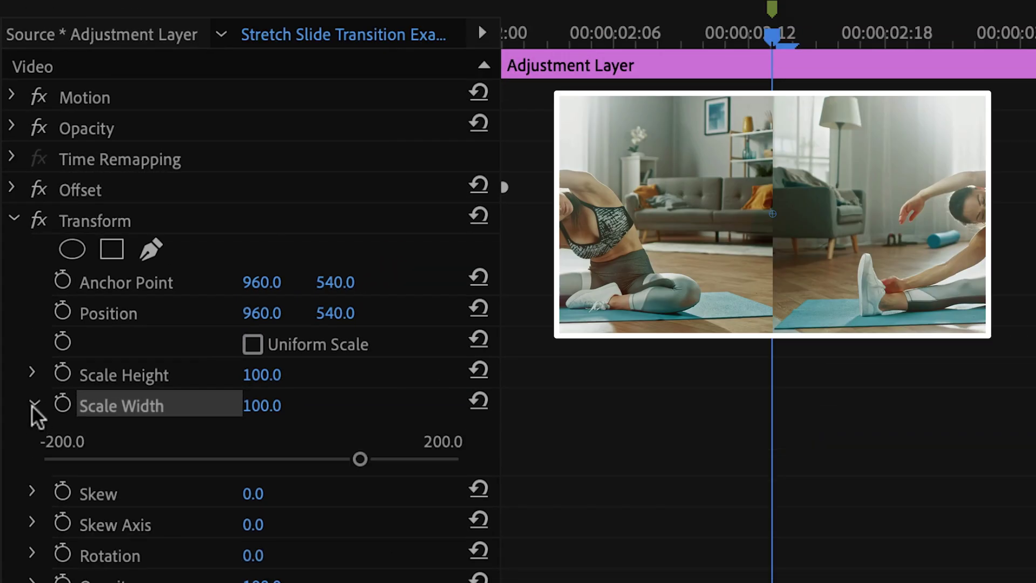
click(64, 406)
mouse_move(262, 405)
mouse_down()
mouse_move(442, 405)
mouse_move(269, 418)
mouse_up()
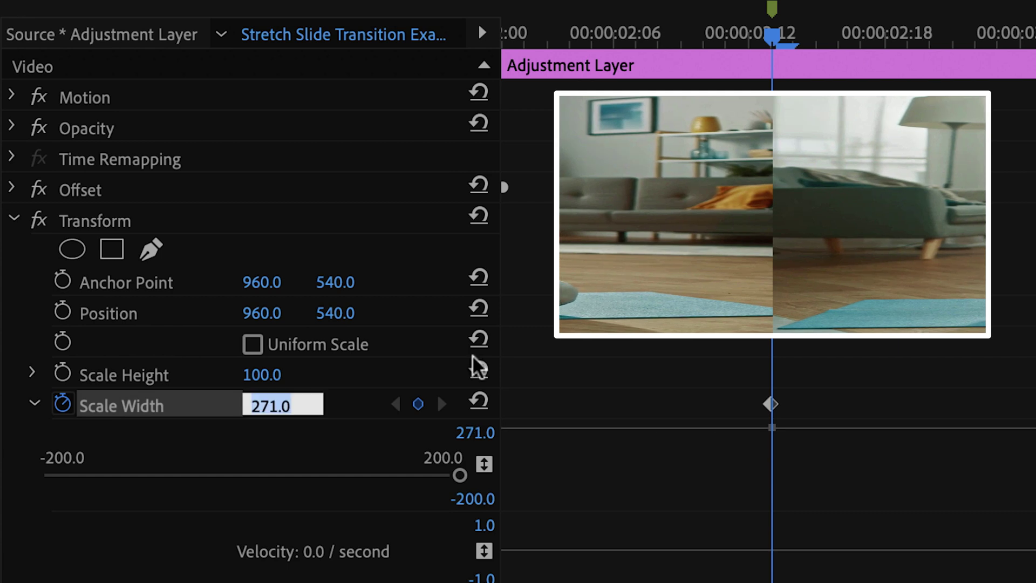
text(200)
key(Return)
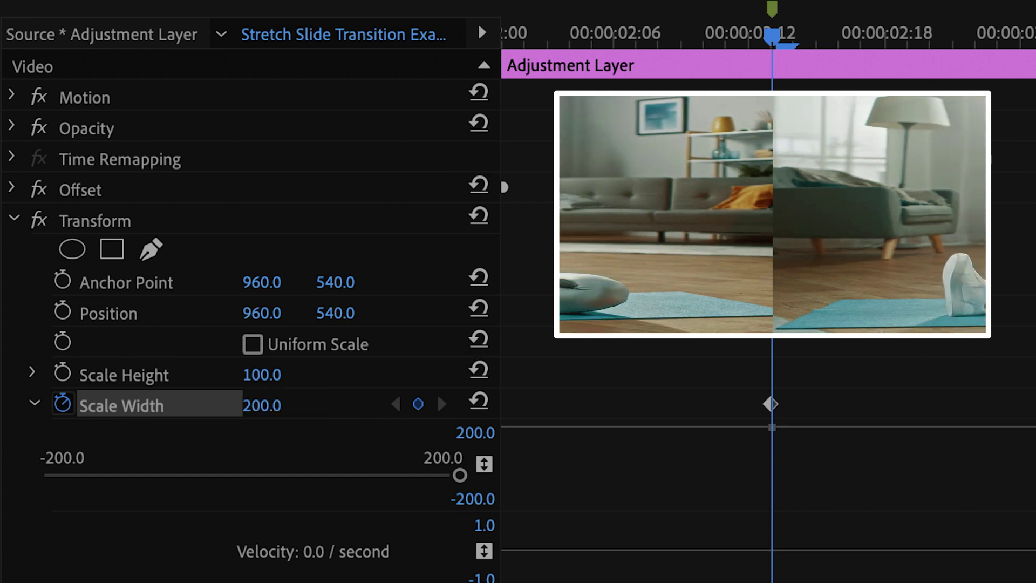
Step: Add Scale Width keyframes of 100 around the 200 peak and play back the stretch
drag(777, 40, 496, 100)
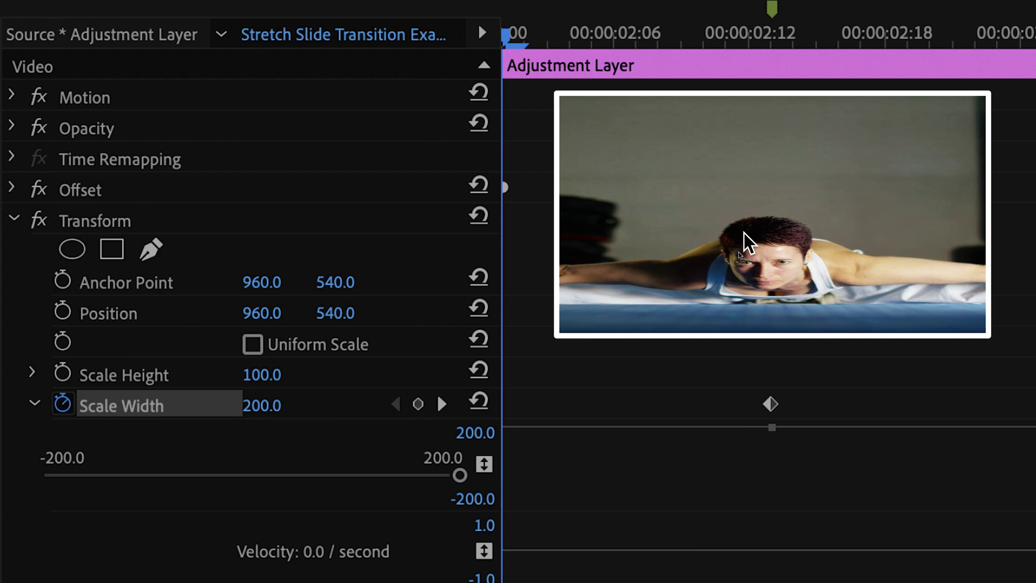
click(281, 408)
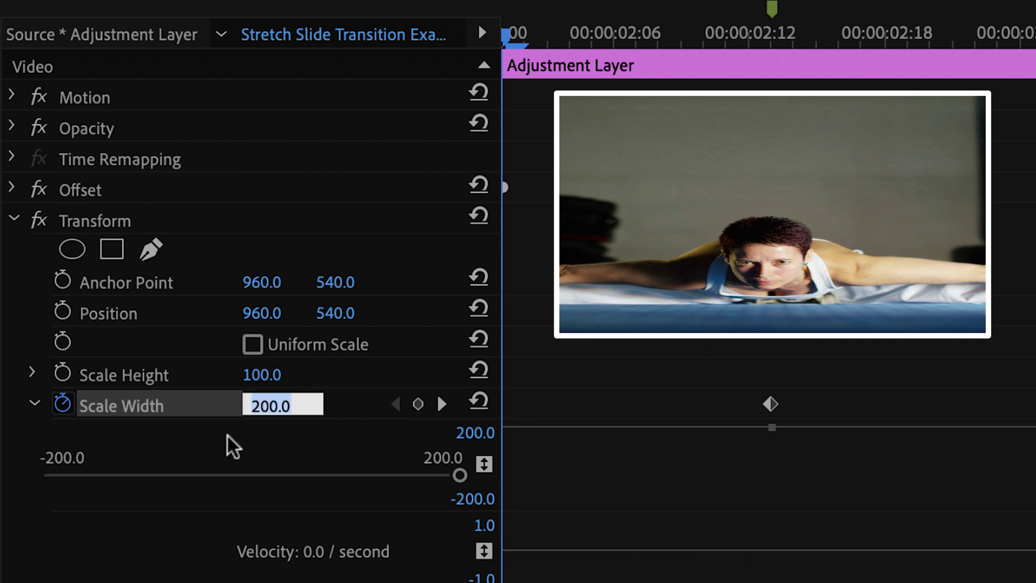
text(100)
key(Return)
key(space)
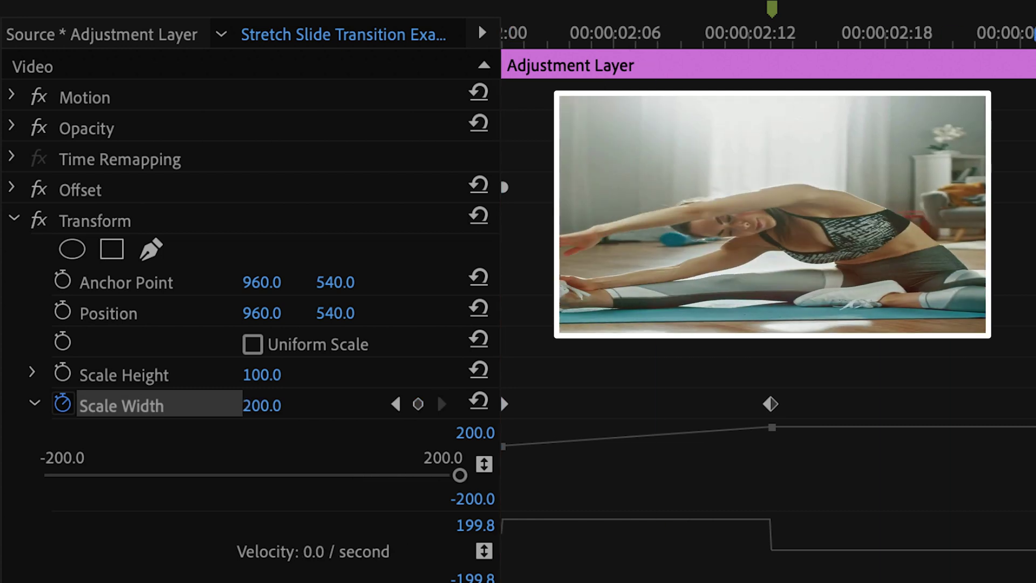
click(282, 402)
key(Return)
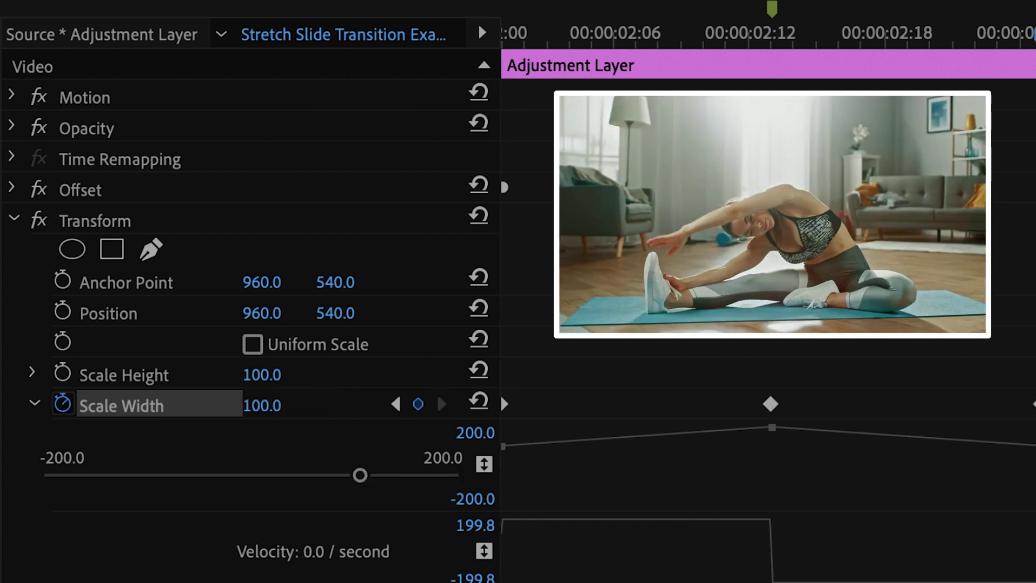
key(space)
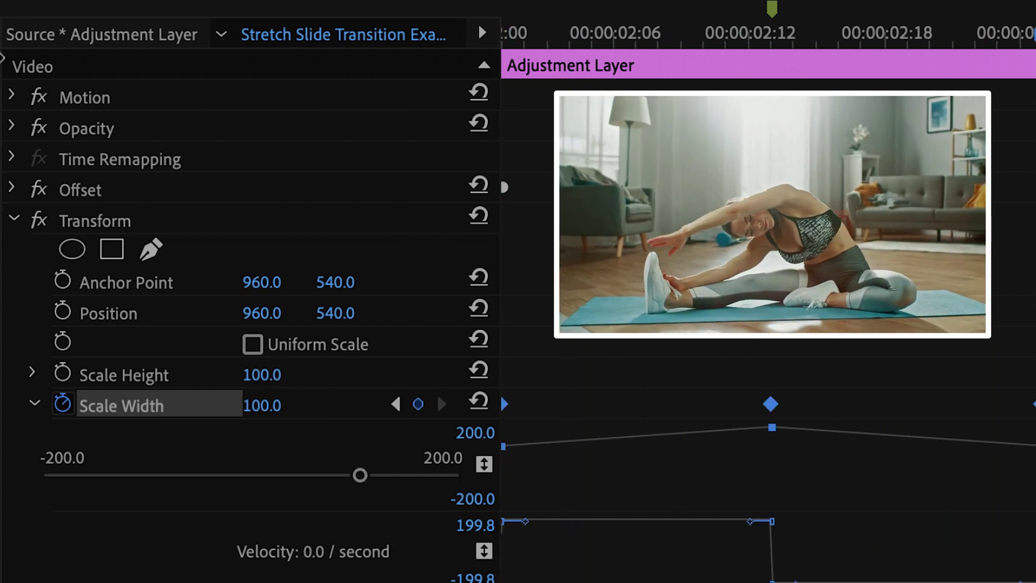
click(11, 188)
click(726, 124)
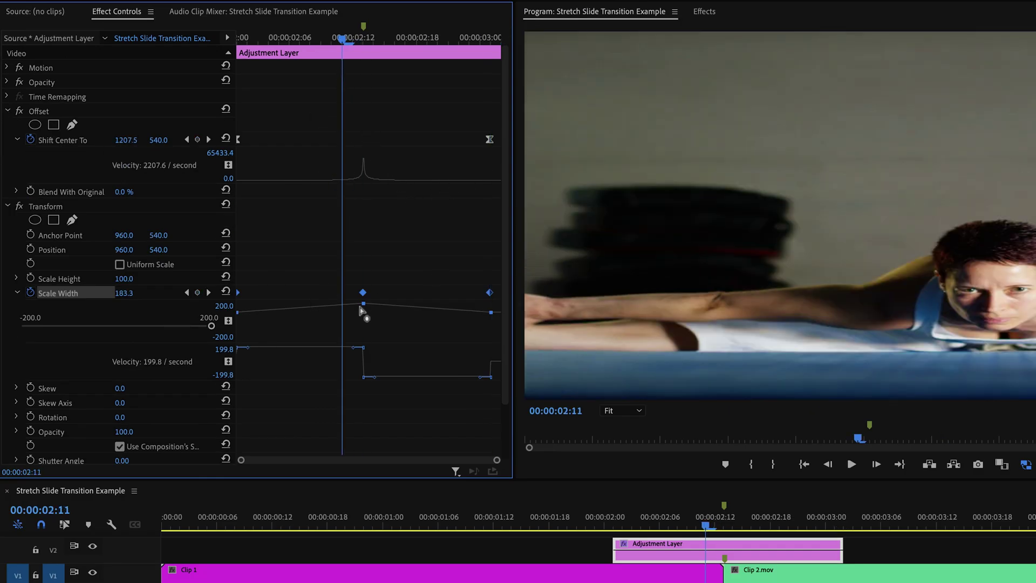
Step: Apply Ease In and Ease Out to the peak Scale Width keyframe
right_click(365, 296)
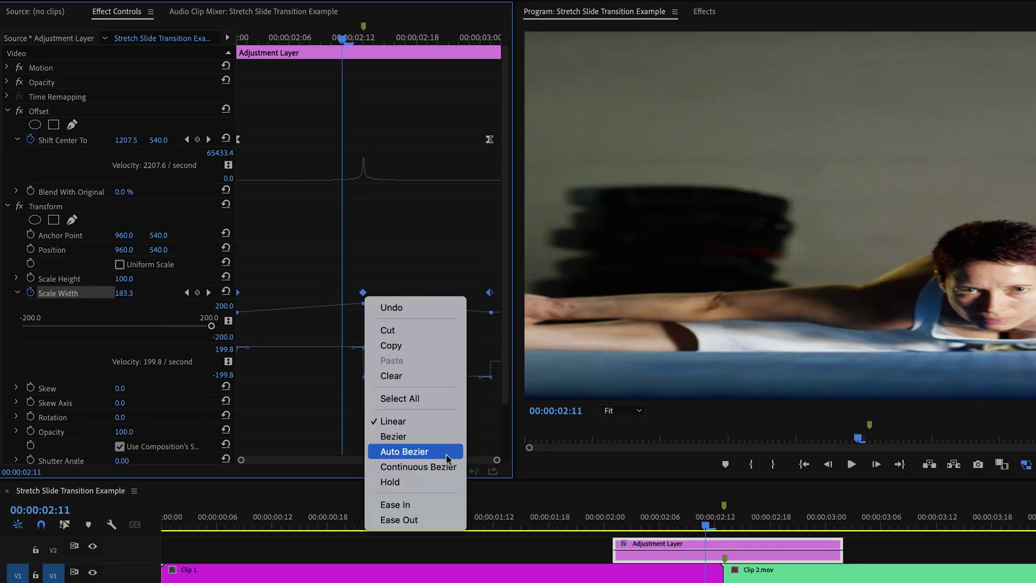
click(447, 504)
right_click(362, 296)
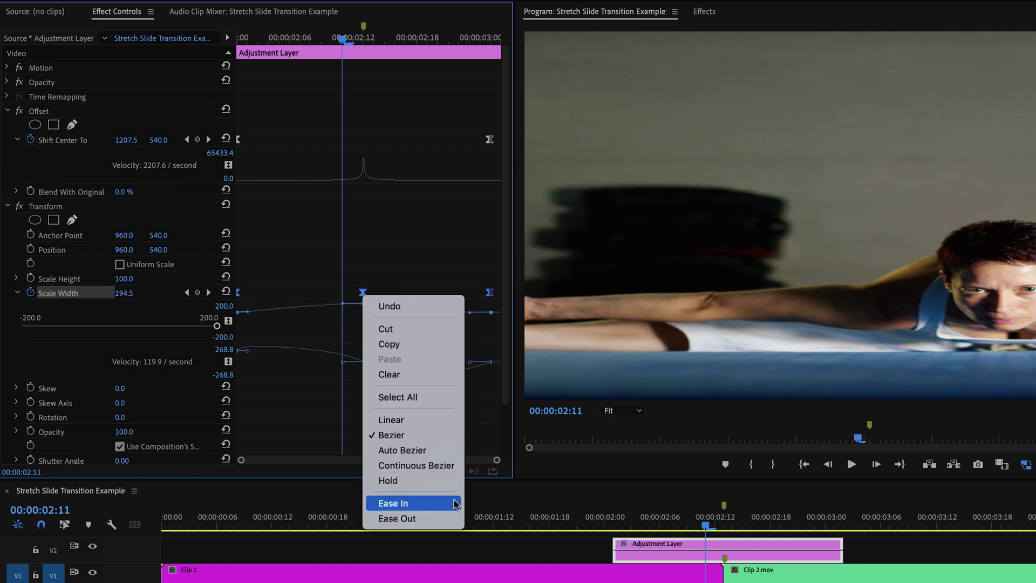
click(451, 518)
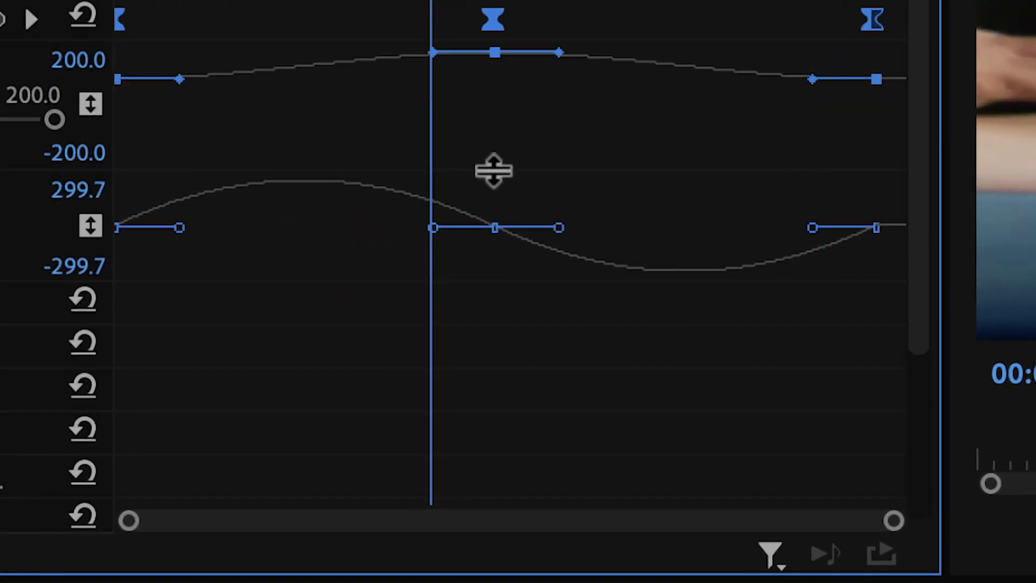
Step: Enlarge the Scale Width graph and drag the Bezier handles to sharpen the peak at the cut
drag(493, 170, 496, 529)
drag(324, 342, 493, 399)
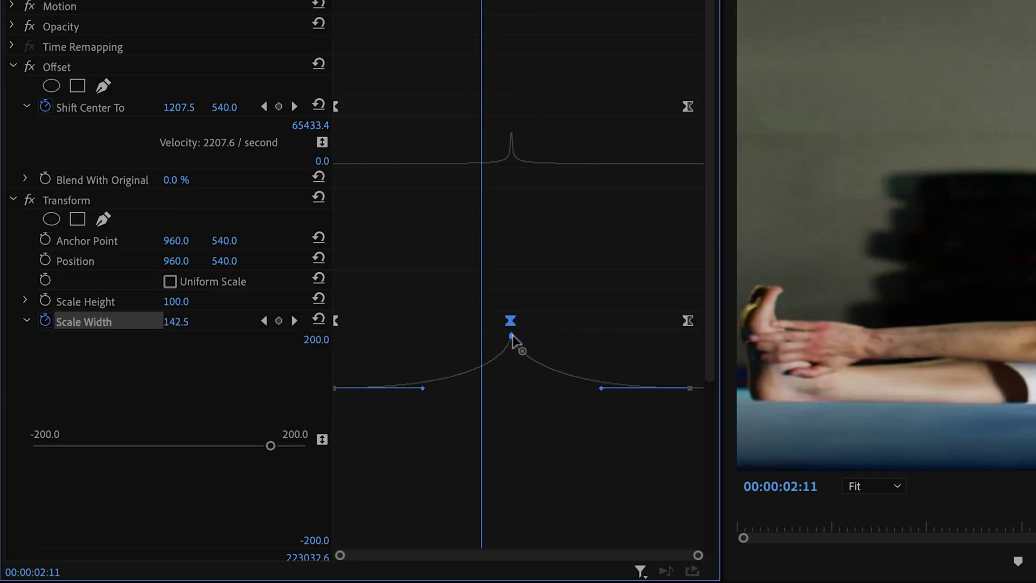
key(space)
click(284, 77)
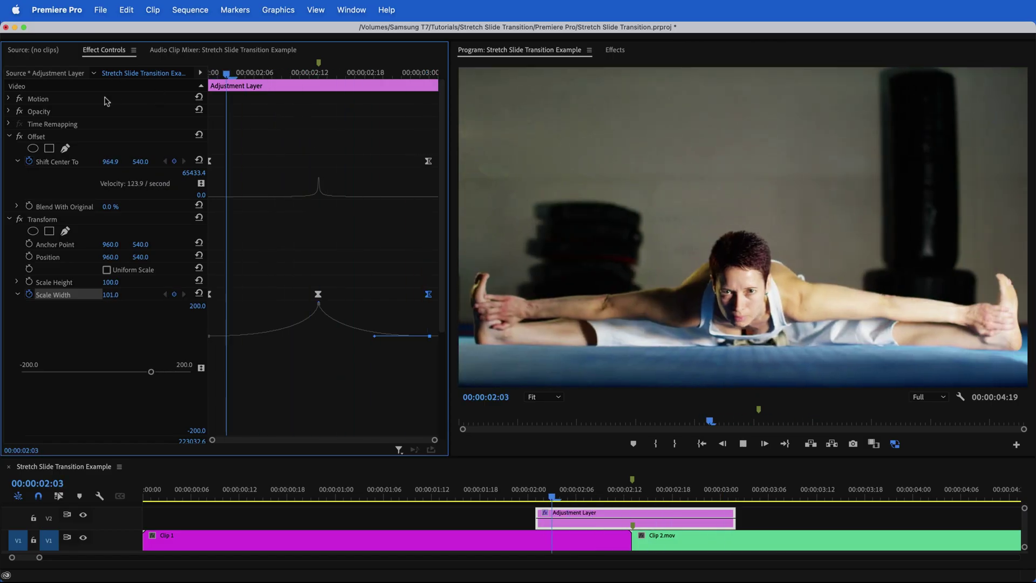
Step: Collapse Transform and Offset, expand Directional Blur, and try out Blur Length amounts
click(9, 219)
click(9, 136)
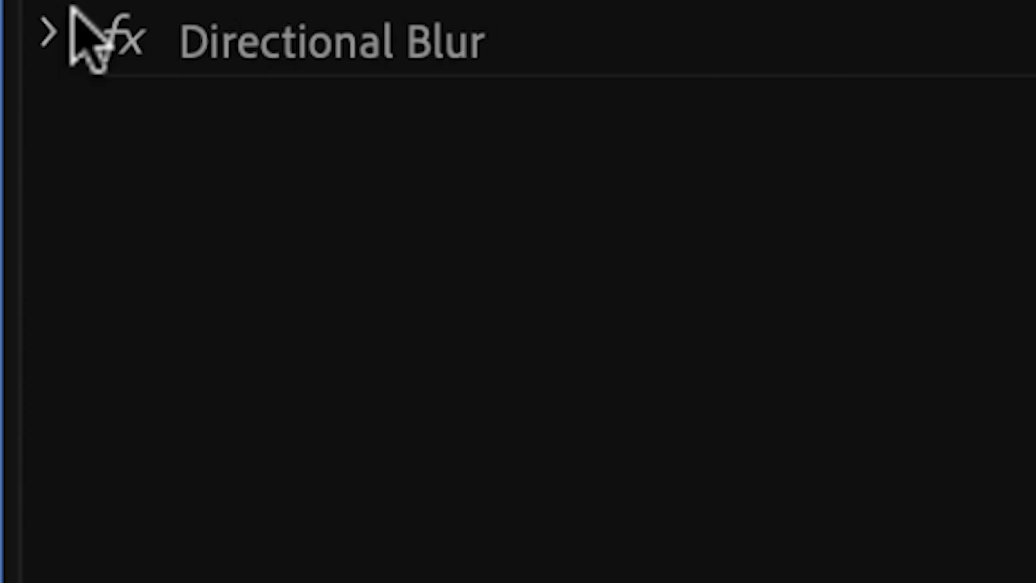
click(8, 161)
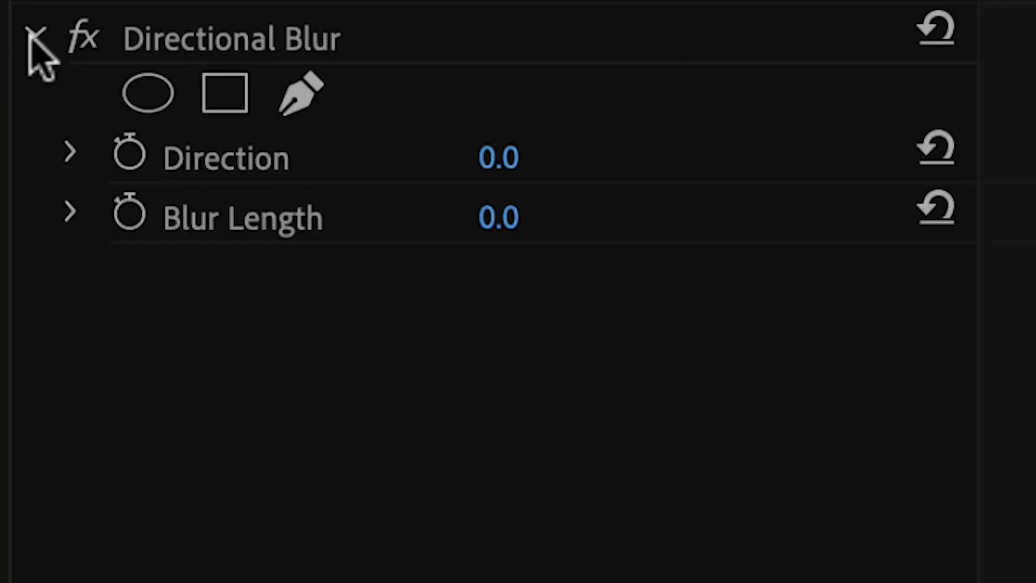
drag(107, 200, 141, 200)
mouse_move(507, 218)
mouse_down()
mouse_move(526, 217)
mouse_move(491, 217)
mouse_move(506, 217)
mouse_up()
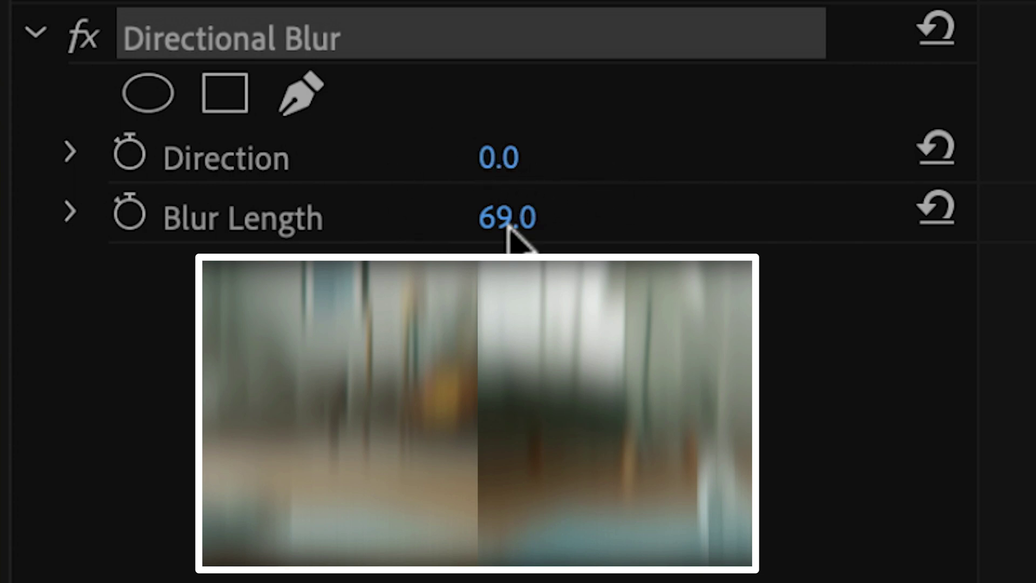
Step: Set the Directional Blur Direction to 90° and lower Blur Length to 21
mouse_move(504, 181)
mouse_down()
mouse_move(552, 180)
mouse_move(610, 159)
mouse_move(458, 158)
mouse_move(594, 146)
mouse_up()
click(594, 146)
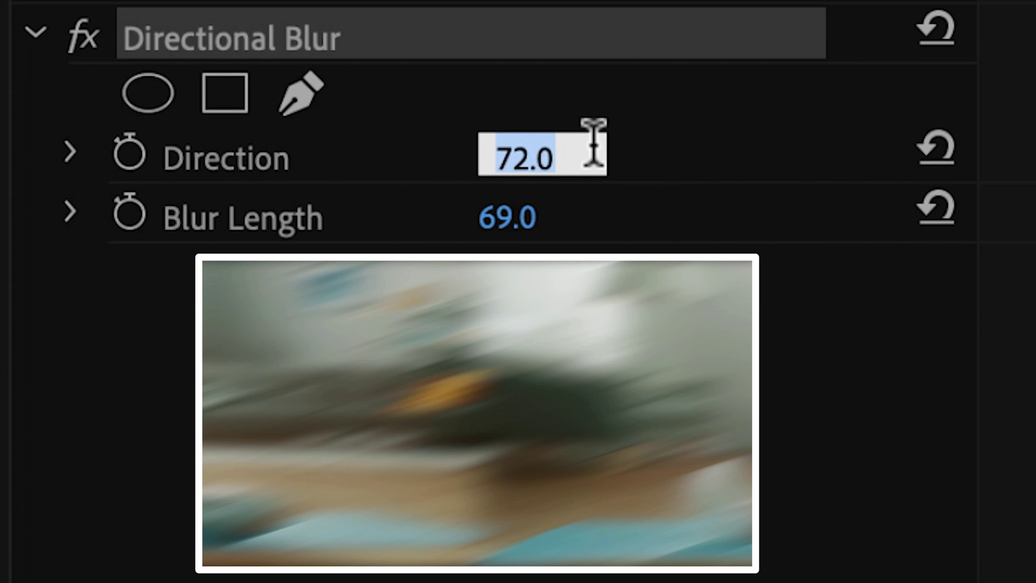
text(90)
key(Return)
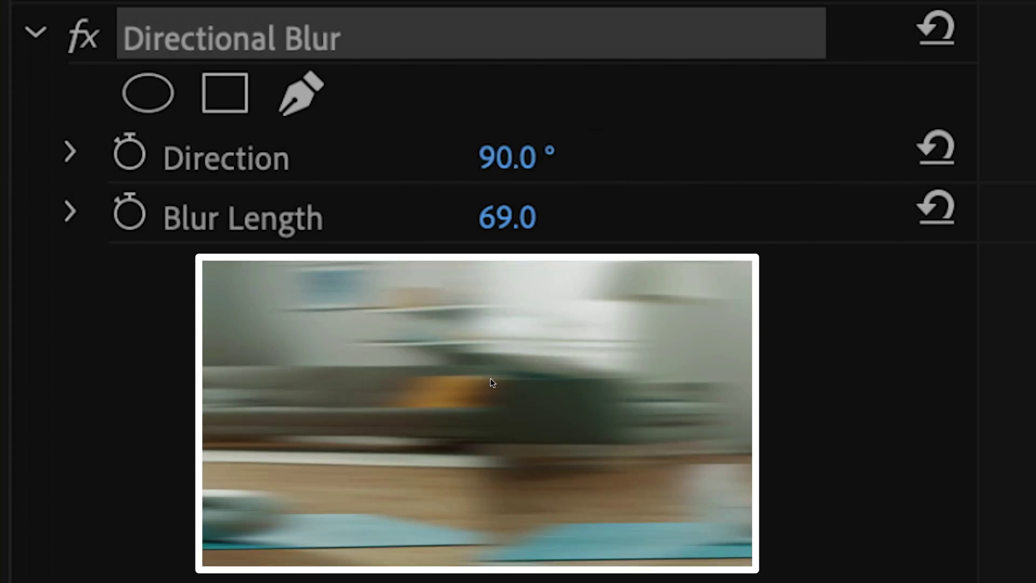
drag(507, 217, 557, 226)
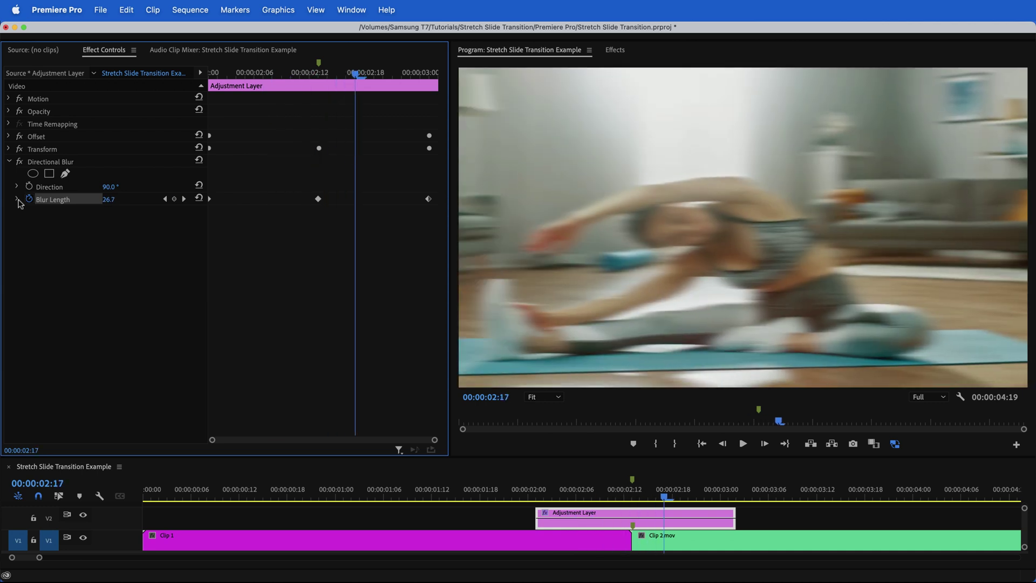
Step: Ease In and Ease Out the Blur Length keyframes, then sharpen the curve into a peak at the cut
click(17, 200)
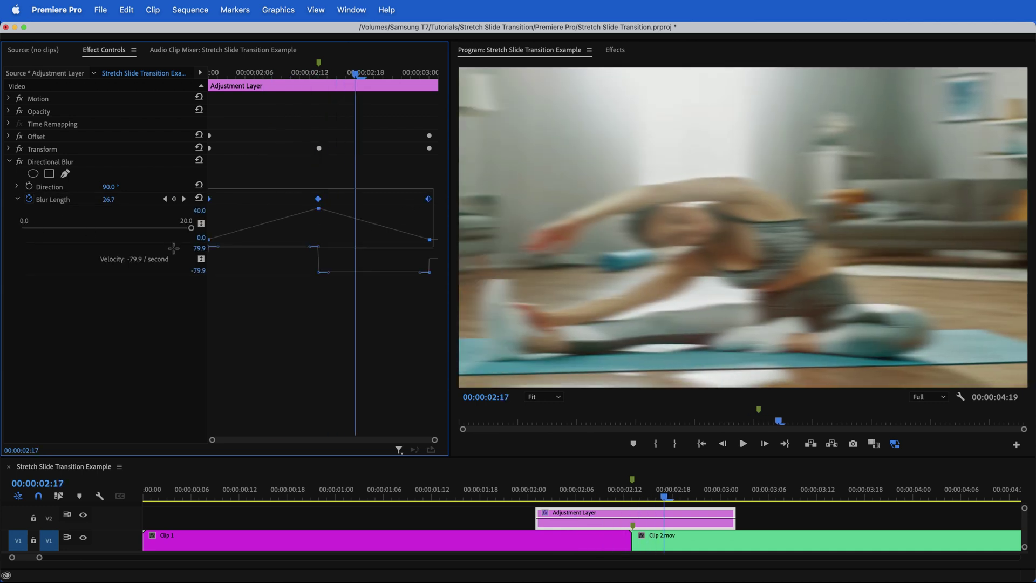
right_click(320, 199)
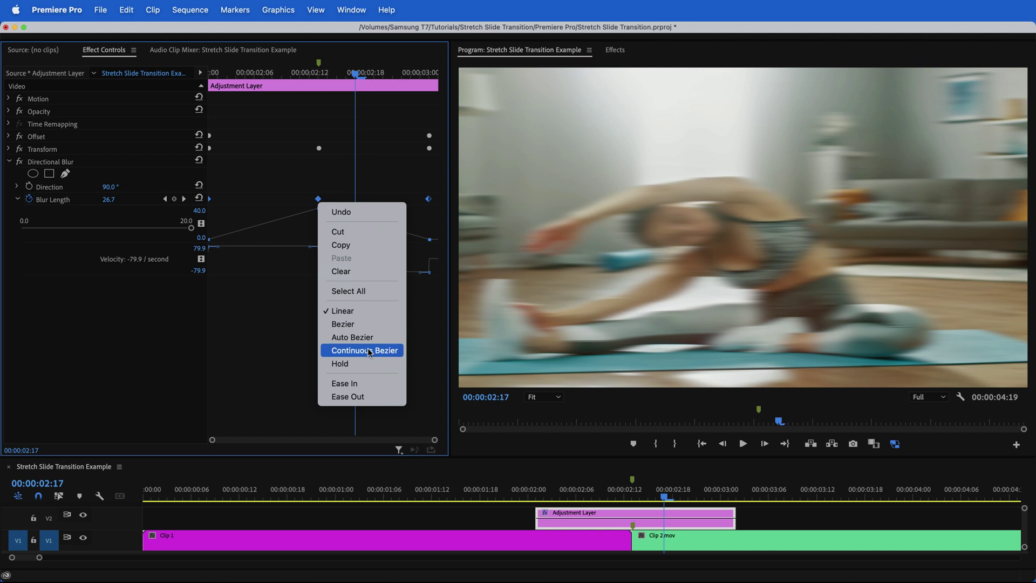
click(360, 382)
right_click(319, 199)
click(379, 397)
drag(274, 244, 327, 397)
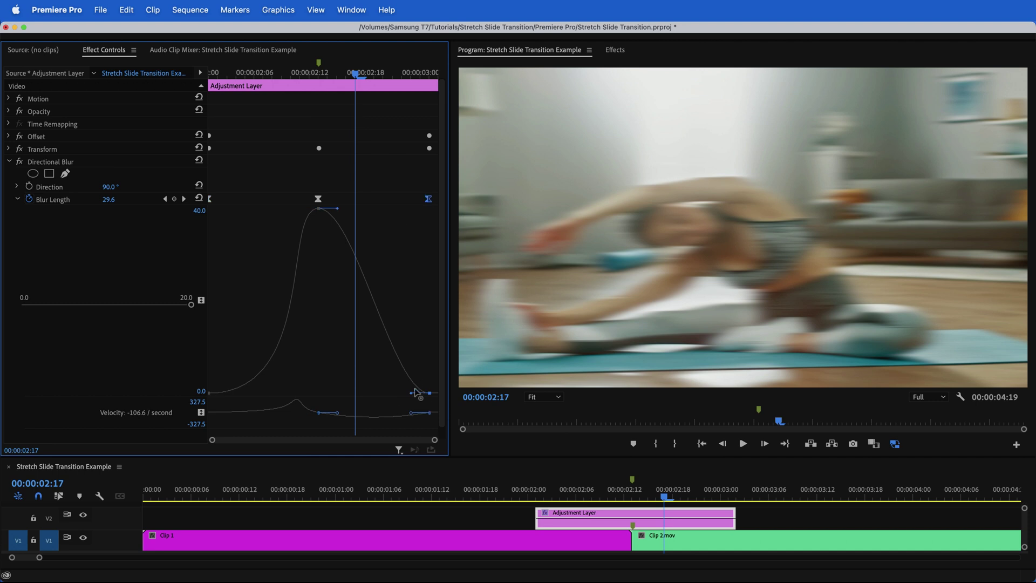
drag(319, 210, 317, 210)
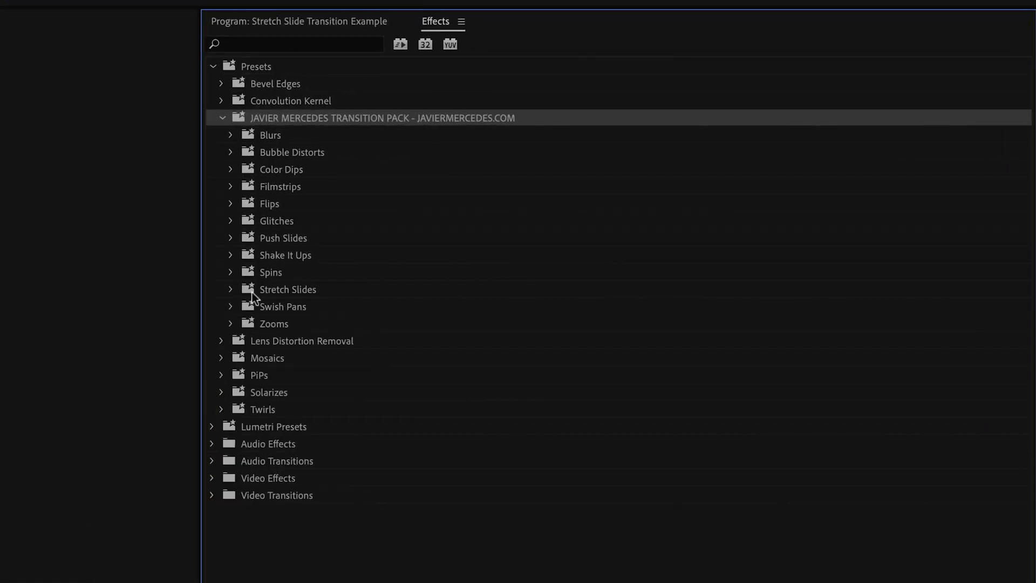
Step: Apply the Stretch Up A preset from Stretch Slides to the second Clip 1
click(231, 290)
scroll(269, 302, down, 2)
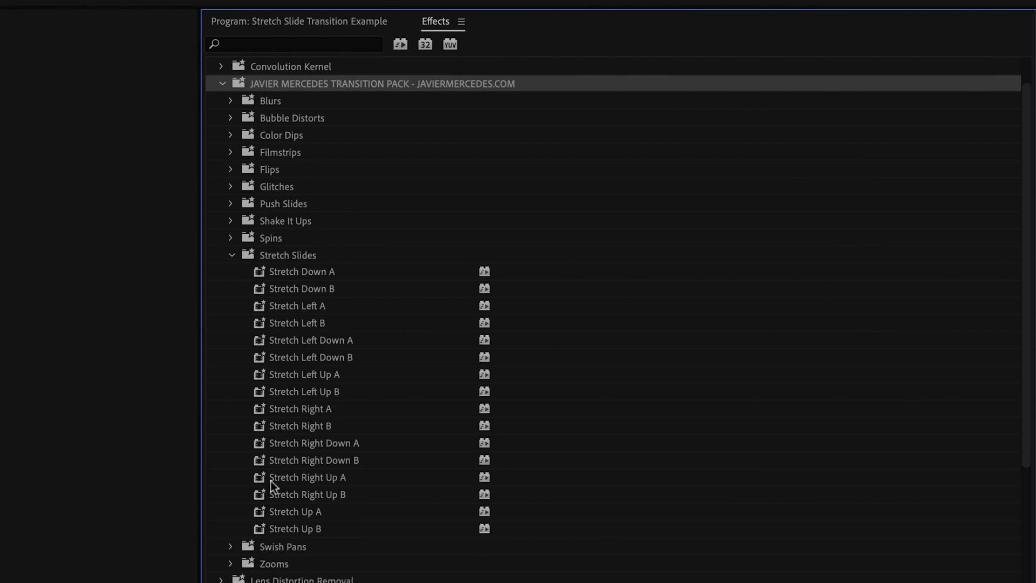
drag(303, 512, 58, 582)
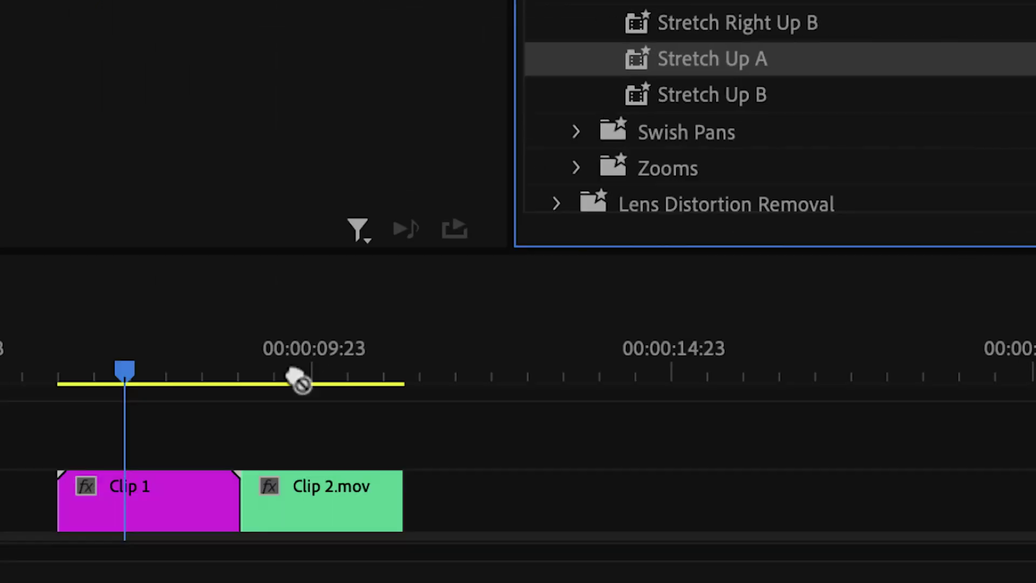
drag(213, 483, 219, 489)
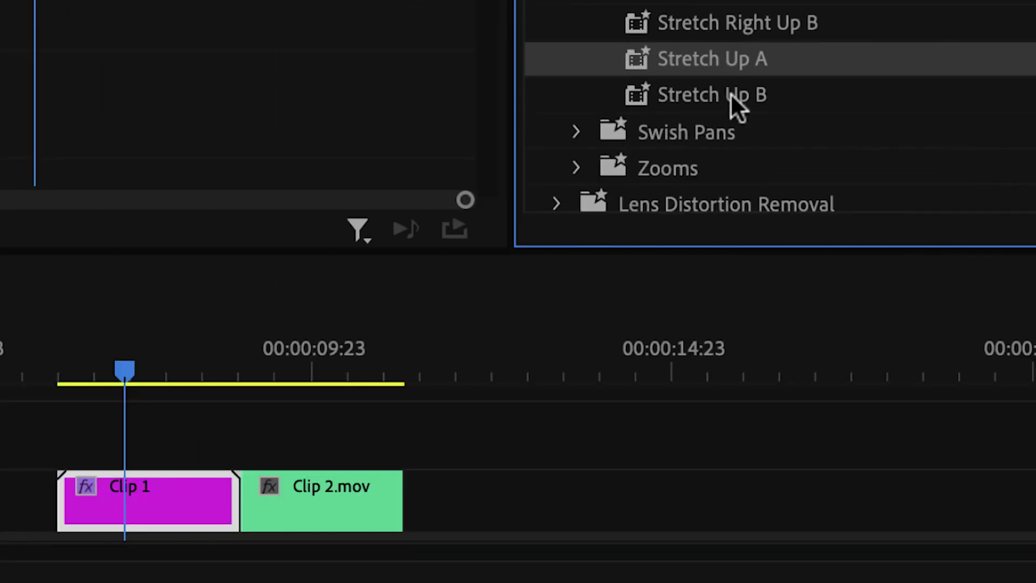
Step: Apply Stretch Up B to Clip 2.mov and play back the new stretch transition
drag(730, 93, 300, 492)
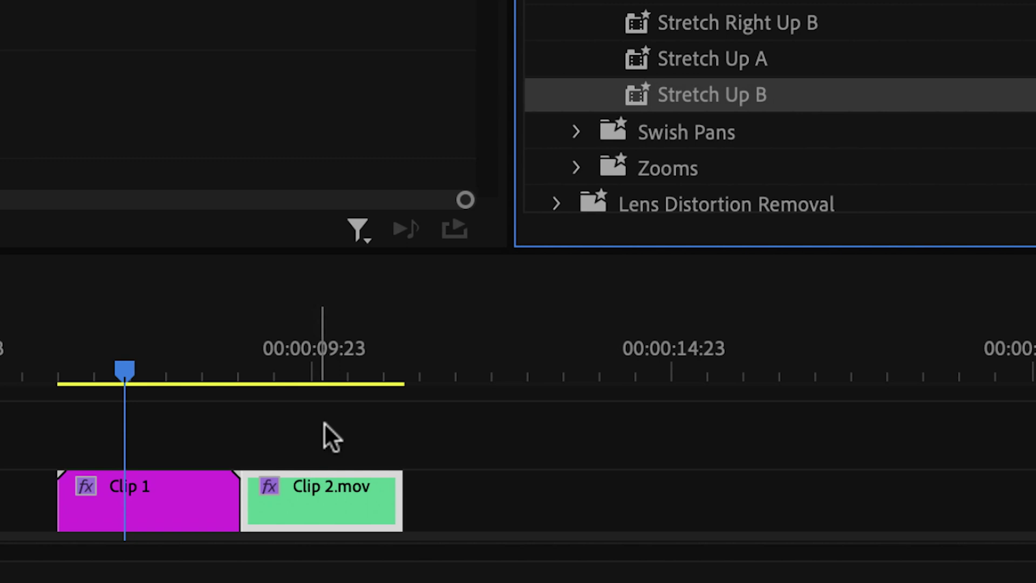
key(space)
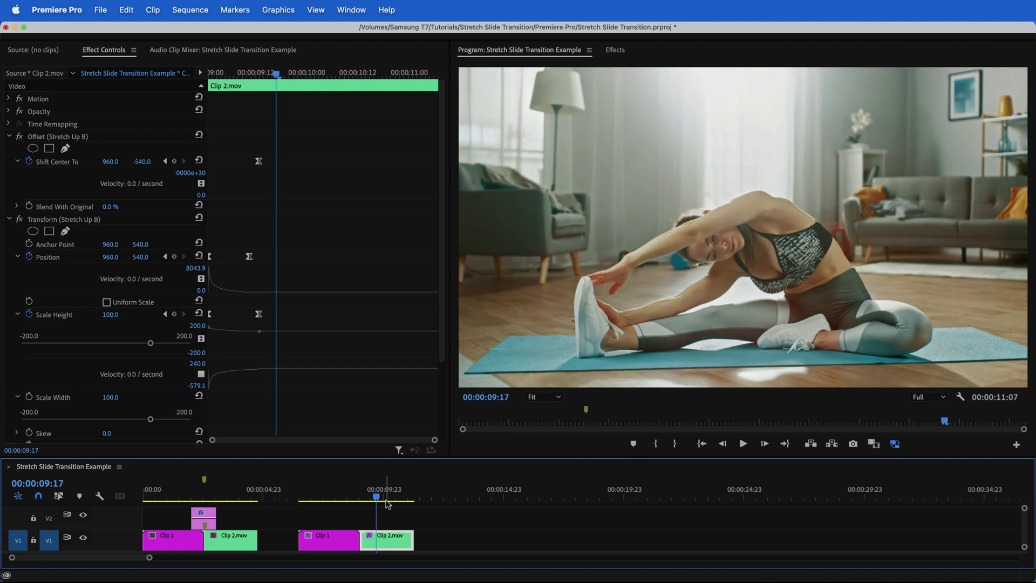
key(shift+7)
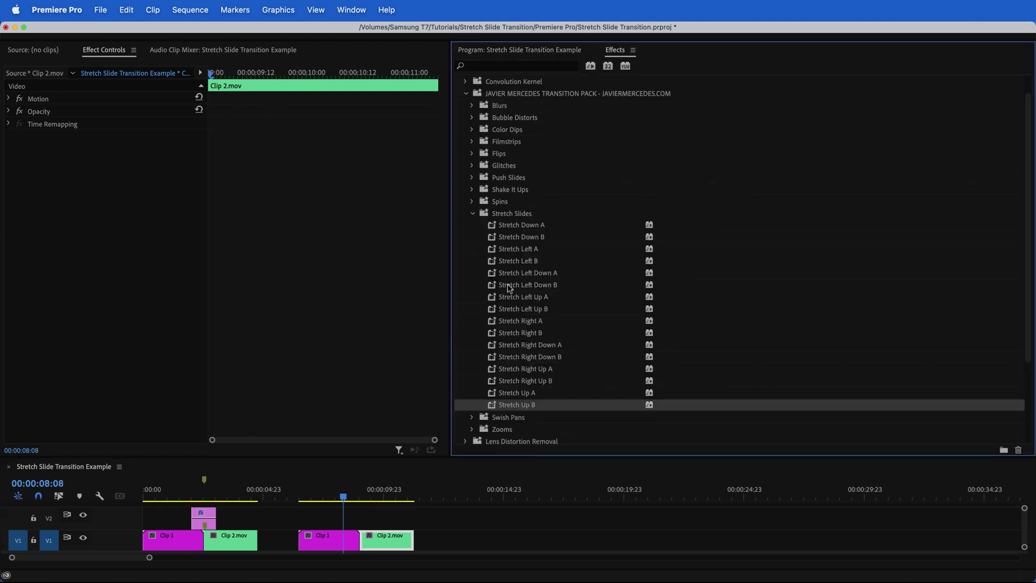
Step: Apply the Stretch Right Down A preset to the second Clip 1
click(513, 345)
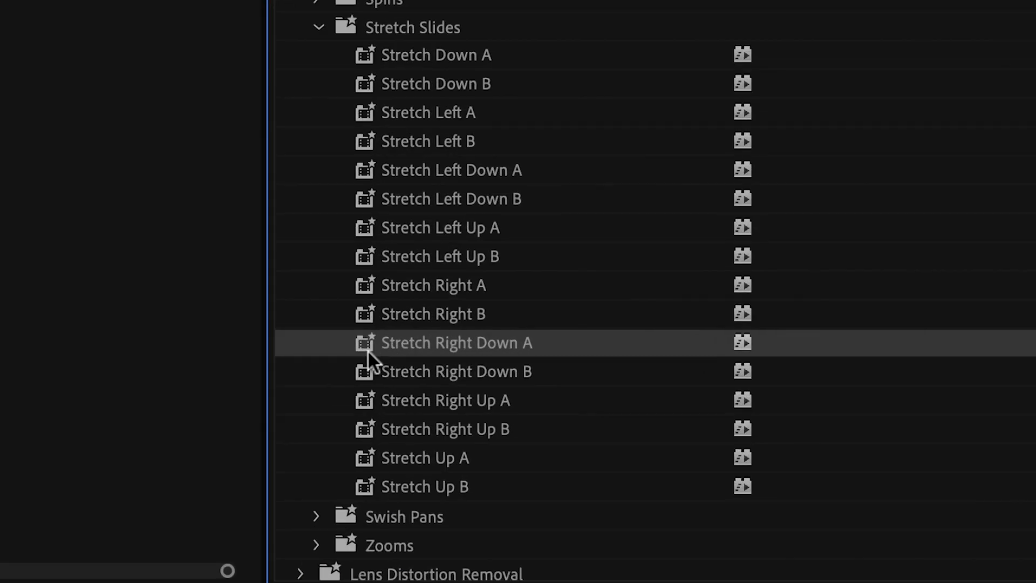
drag(490, 344, 369, 465)
drag(329, 415, 285, 521)
Step: Apply Stretch Right Down B, then return the playhead to the first transition near 00:00:02:00
drag(601, 254, 577, 271)
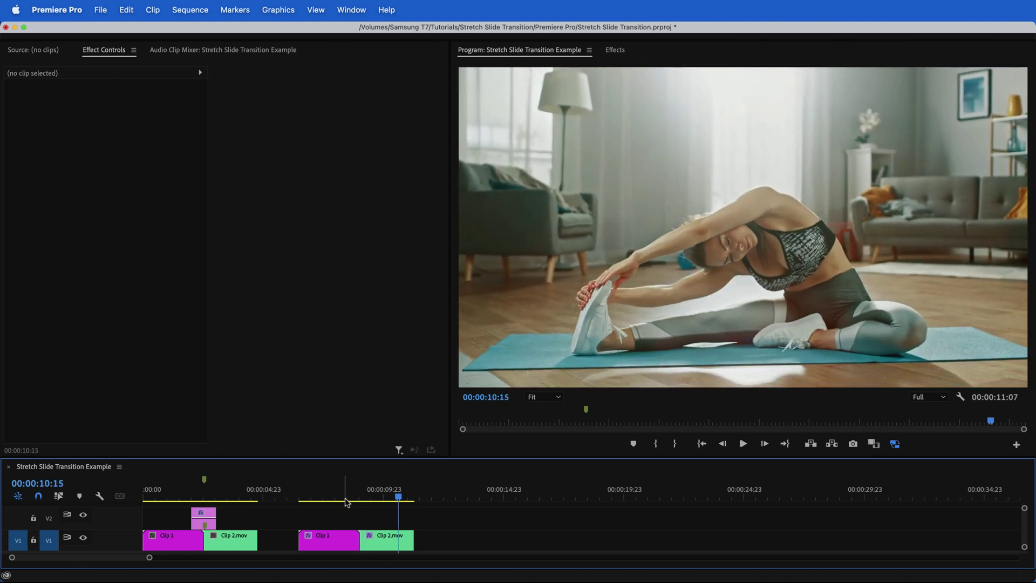
click(615, 50)
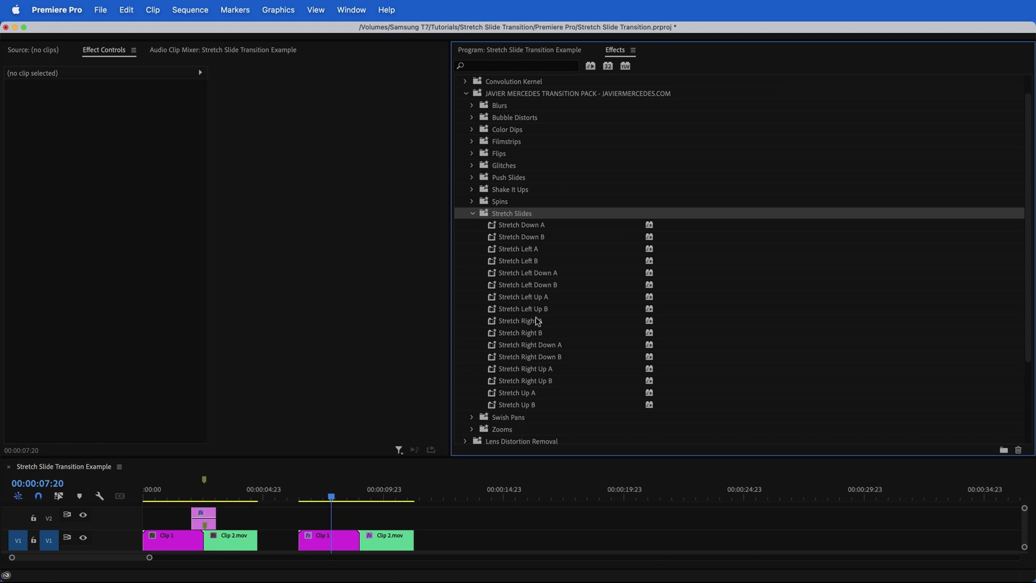
drag(241, 494, 192, 499)
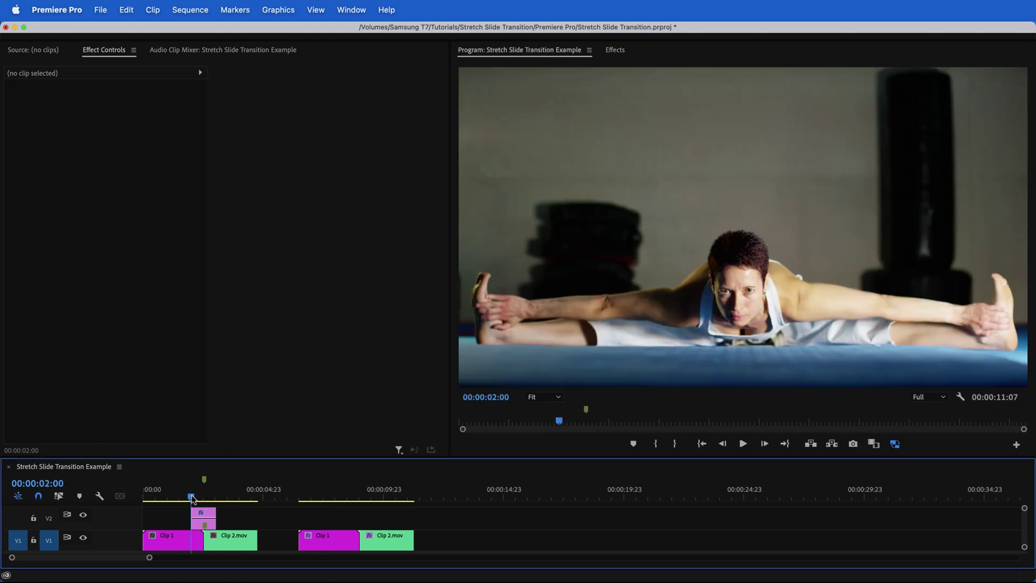